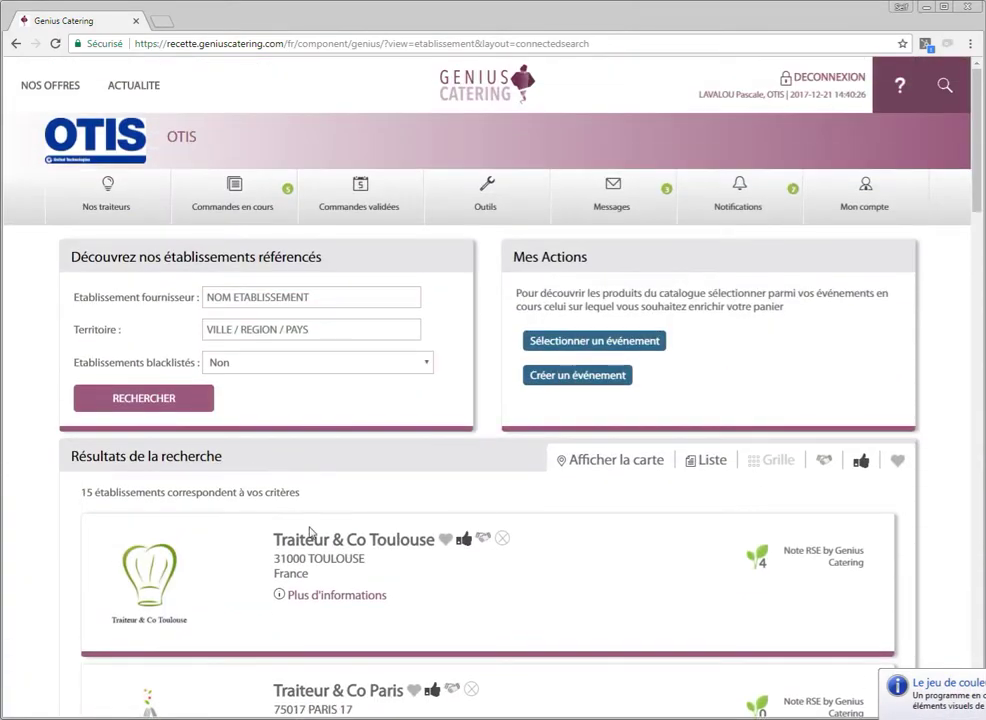
# Show the referenced establishments on the map above the search results, and hide the map again
pyautogui.click(617, 462)
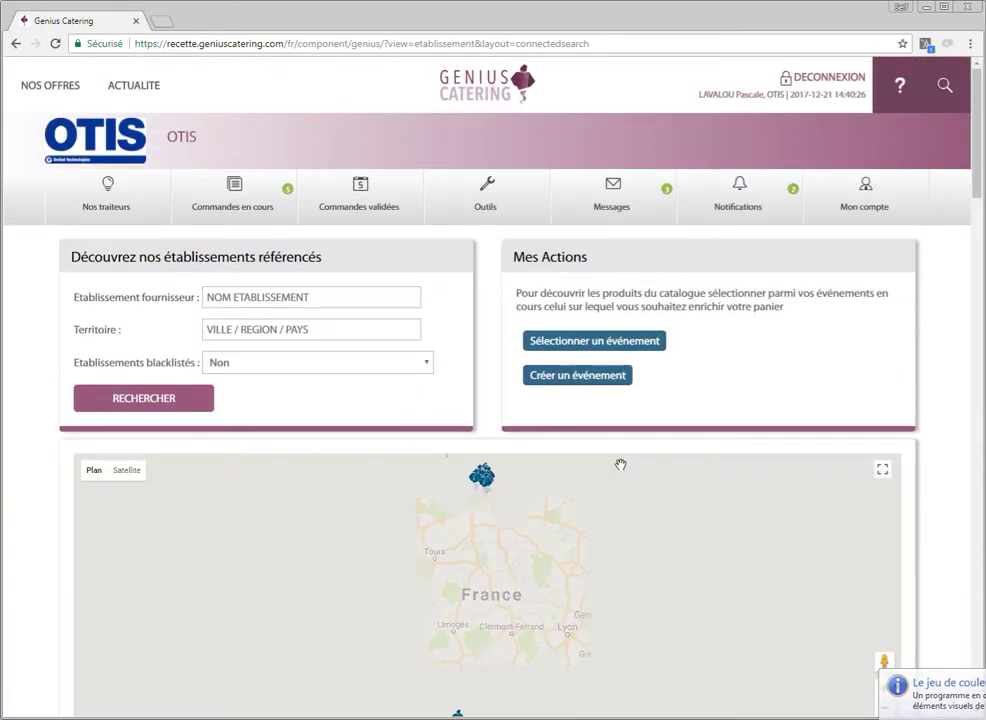
pyautogui.scroll(-3, 459, 494)
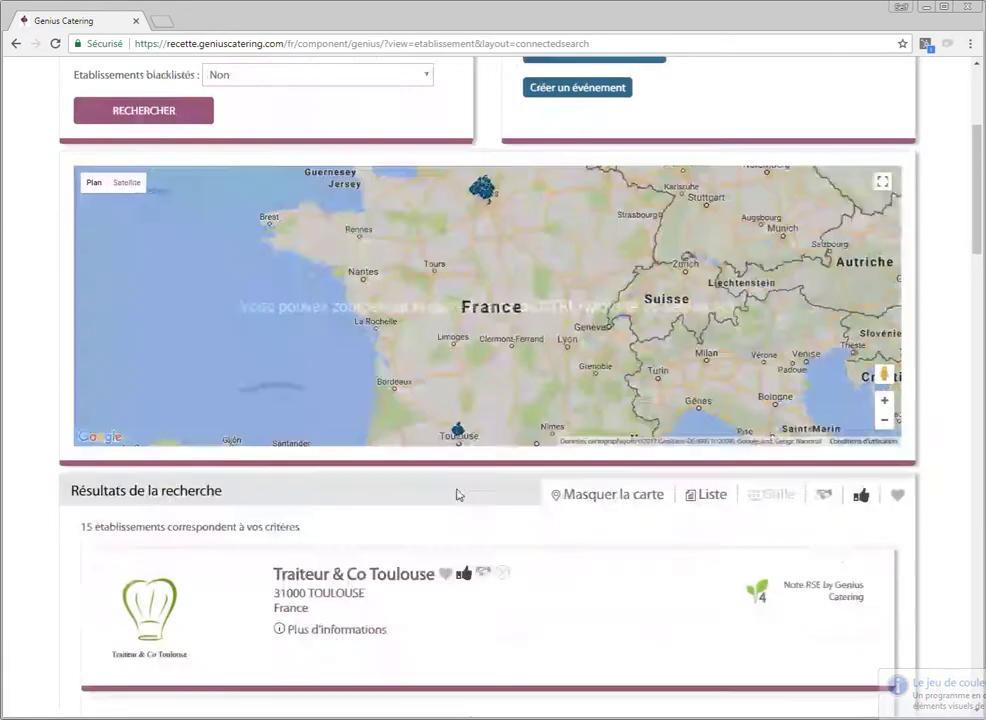
pyautogui.scroll(-1, 456, 494)
pyautogui.click(610, 364)
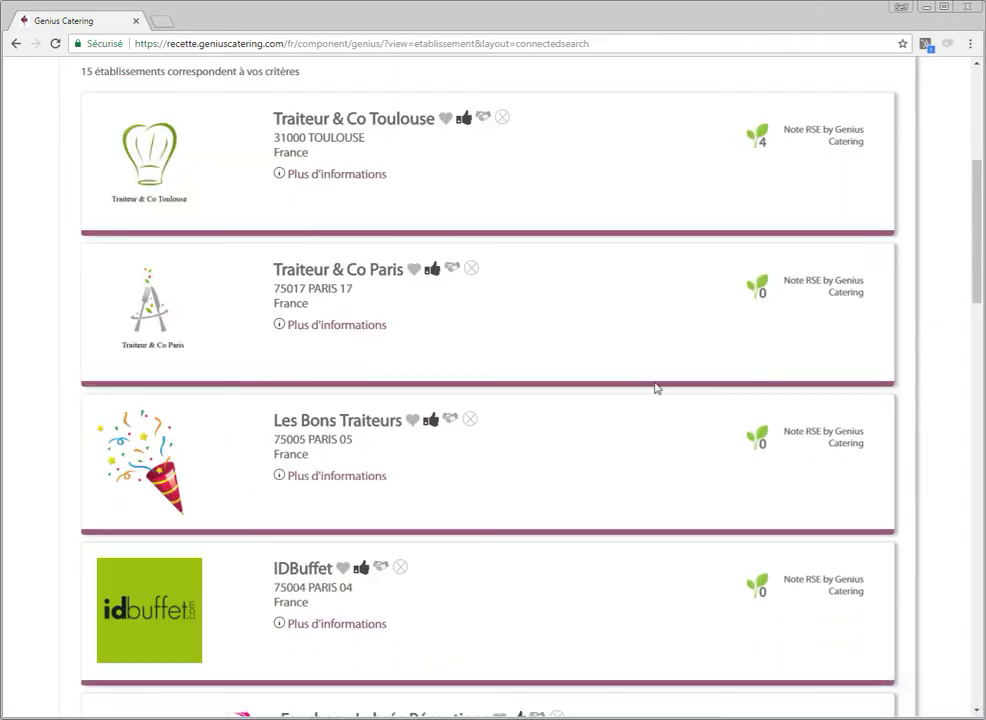
# Toggle the search results between the grid and list displays
pyautogui.scroll(5, 656, 388)
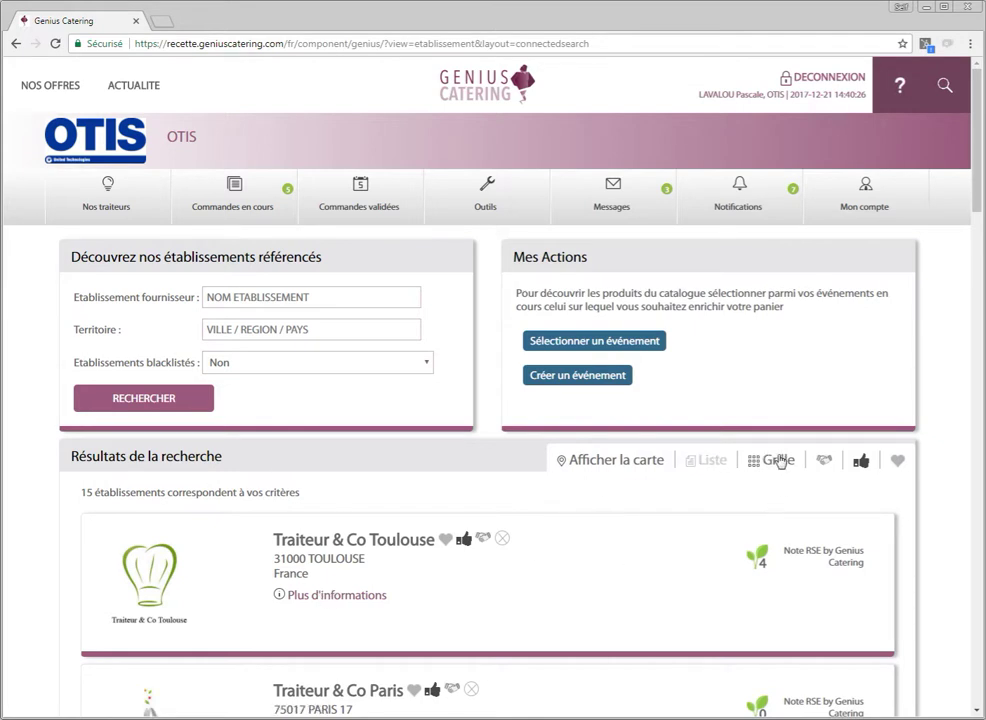
pyautogui.click(780, 461)
pyautogui.click(711, 462)
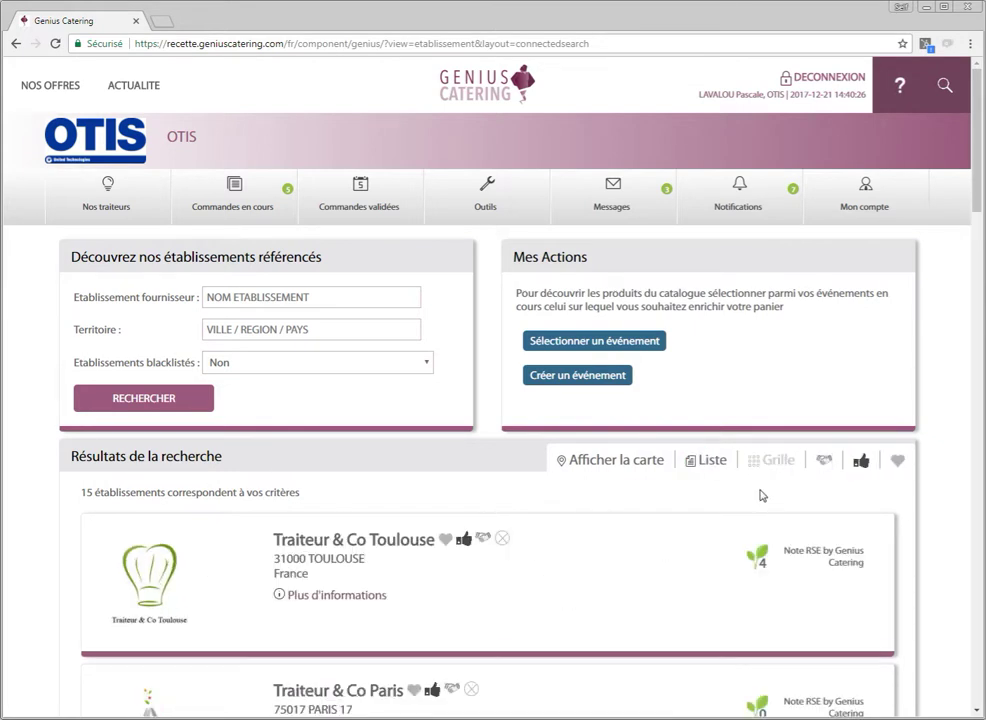
# Filter the search results by group-agreement establishments and by favourites, and remove both filters
pyautogui.click(825, 465)
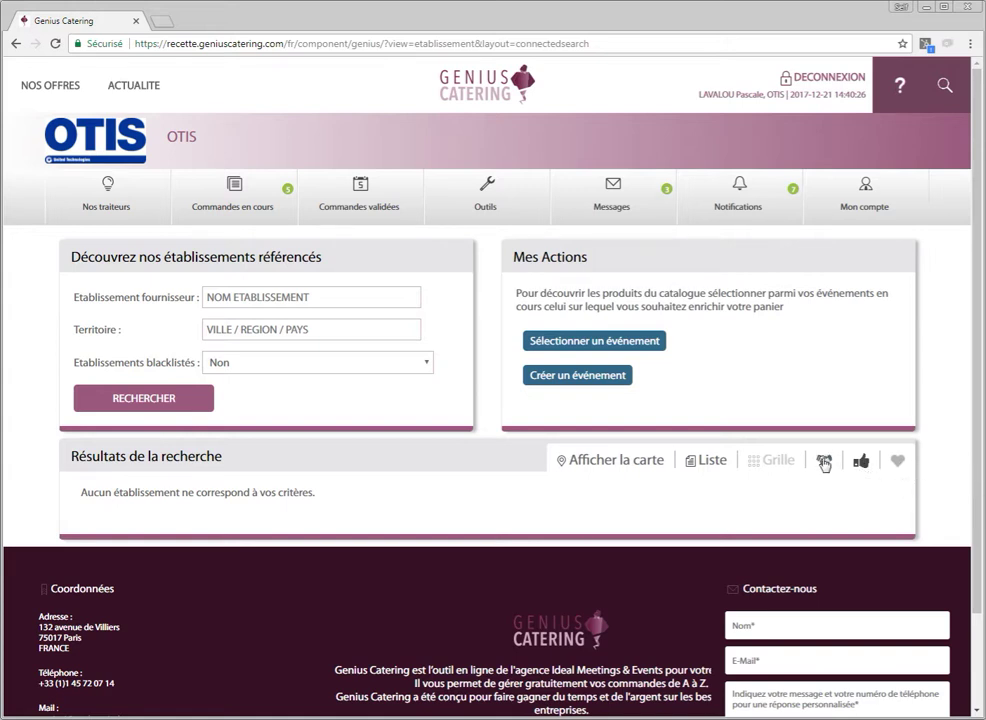
pyautogui.click(899, 461)
pyautogui.moveTo(713, 464); pyautogui.dragTo(708, 464)
pyautogui.scroll(-1, 683, 381)
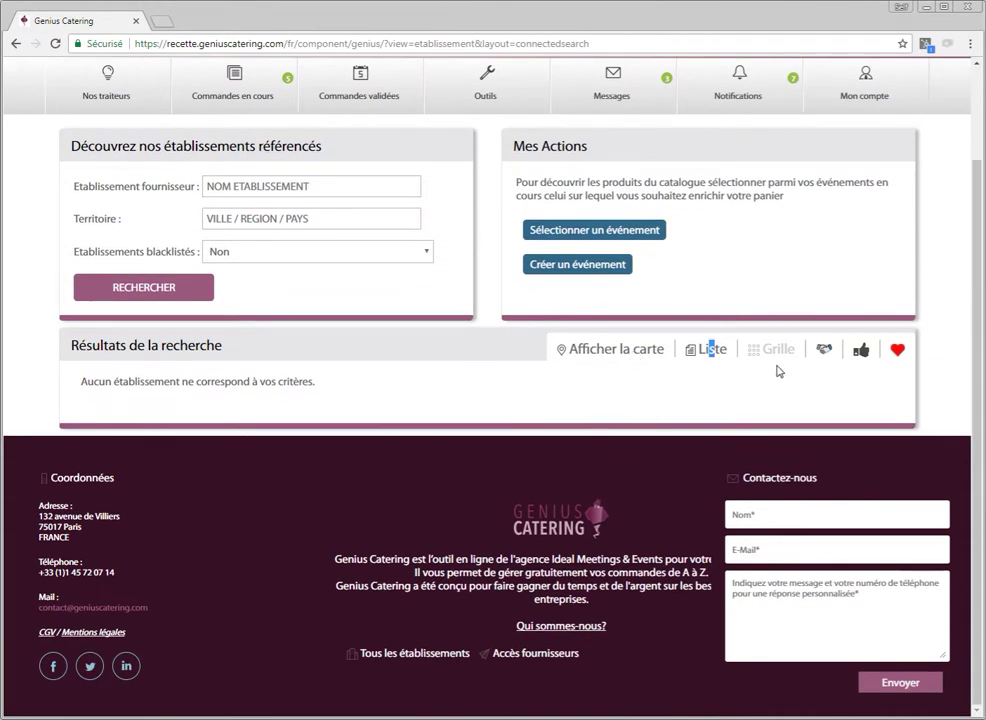
pyautogui.click(897, 350)
pyautogui.click(824, 352)
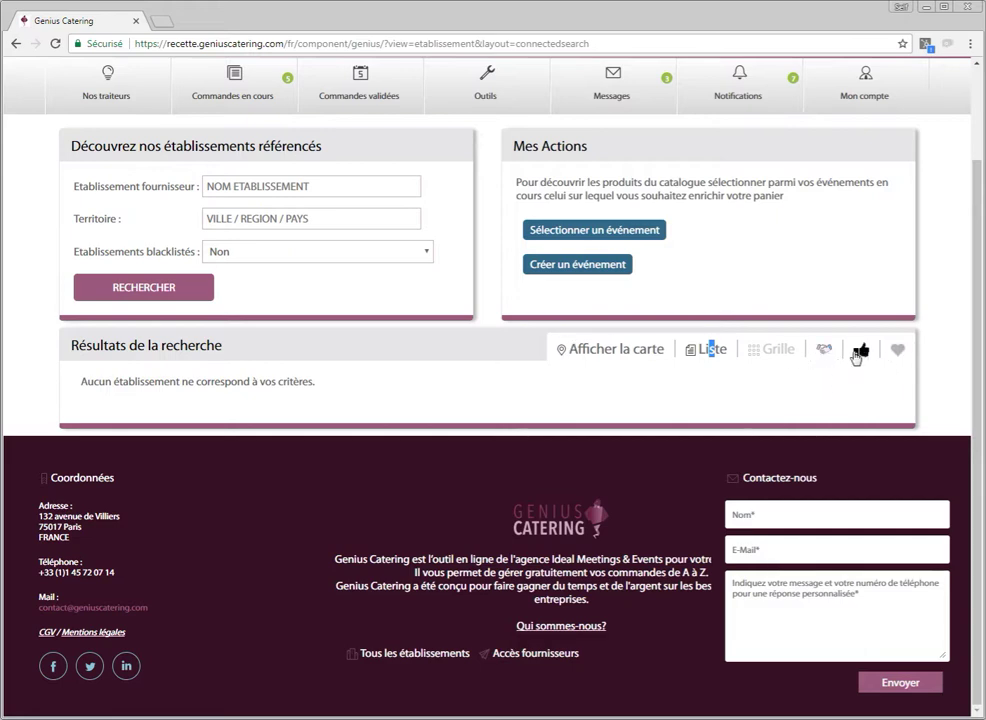
# Add Traiteur & Co Toulouse to the blacklist and dismiss the message
pyautogui.scroll(-2, 330, 392)
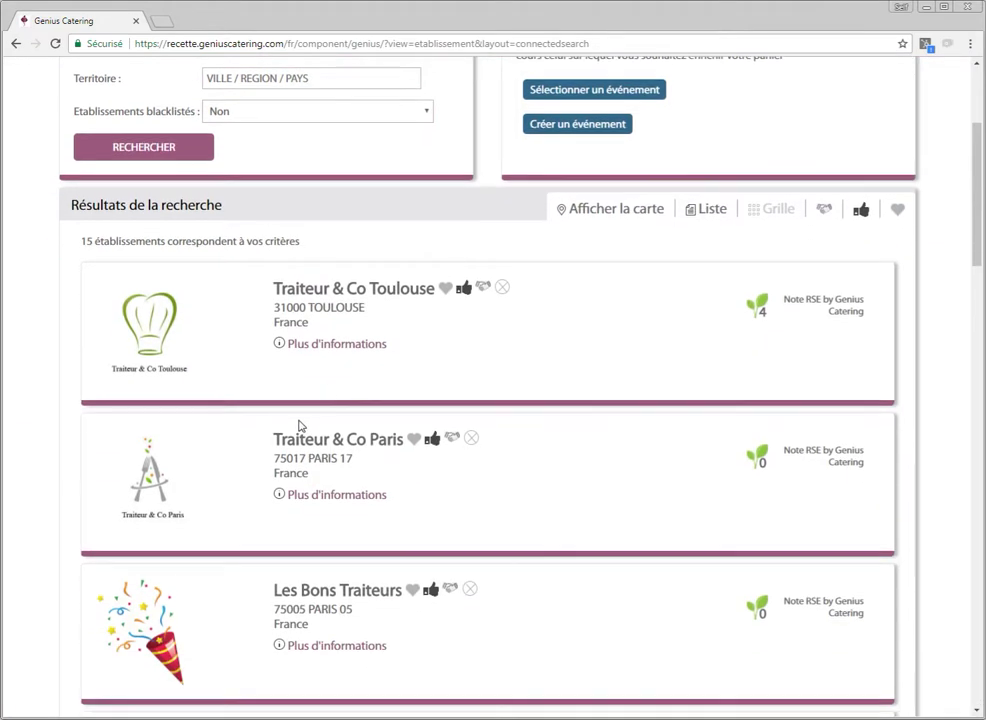
pyautogui.scroll(3, 555, 346)
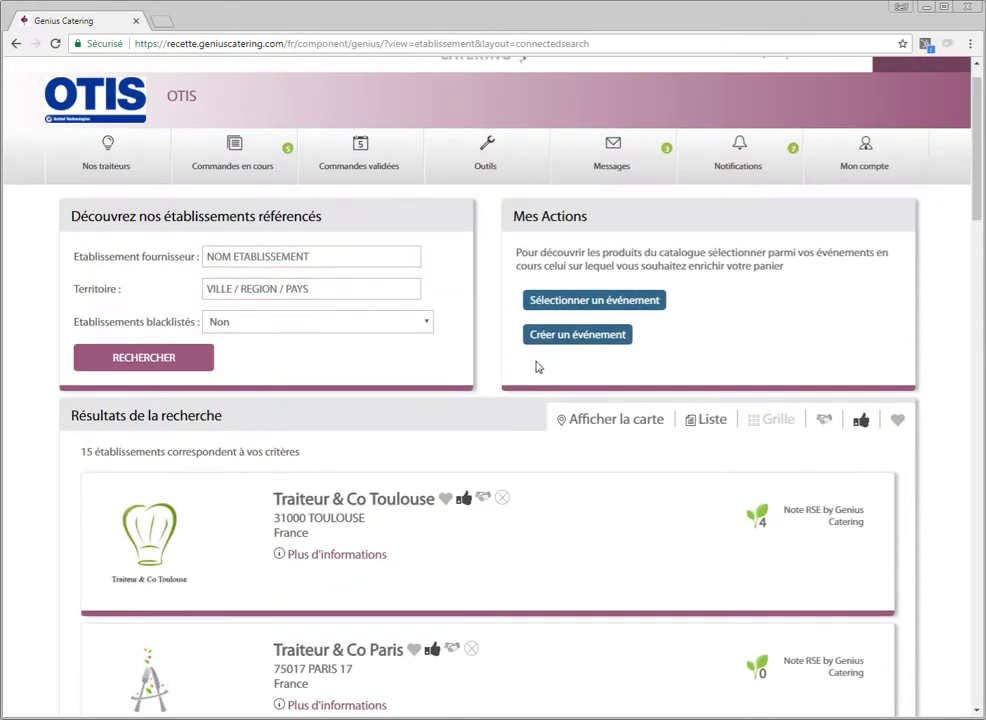
pyautogui.scroll(-1, 357, 489)
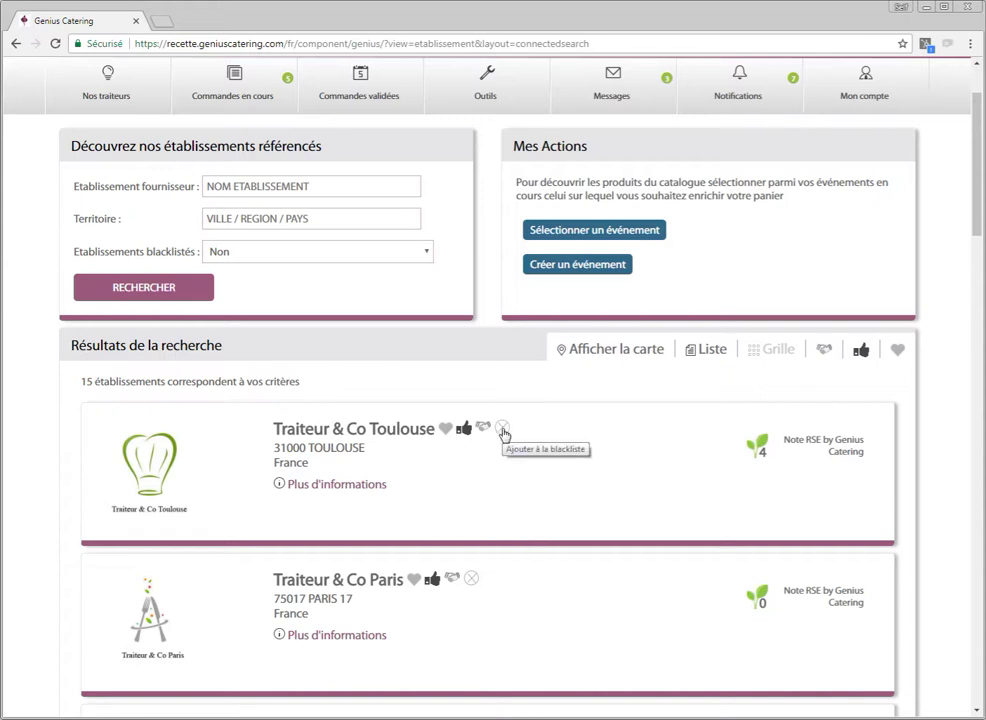
pyautogui.click(503, 433)
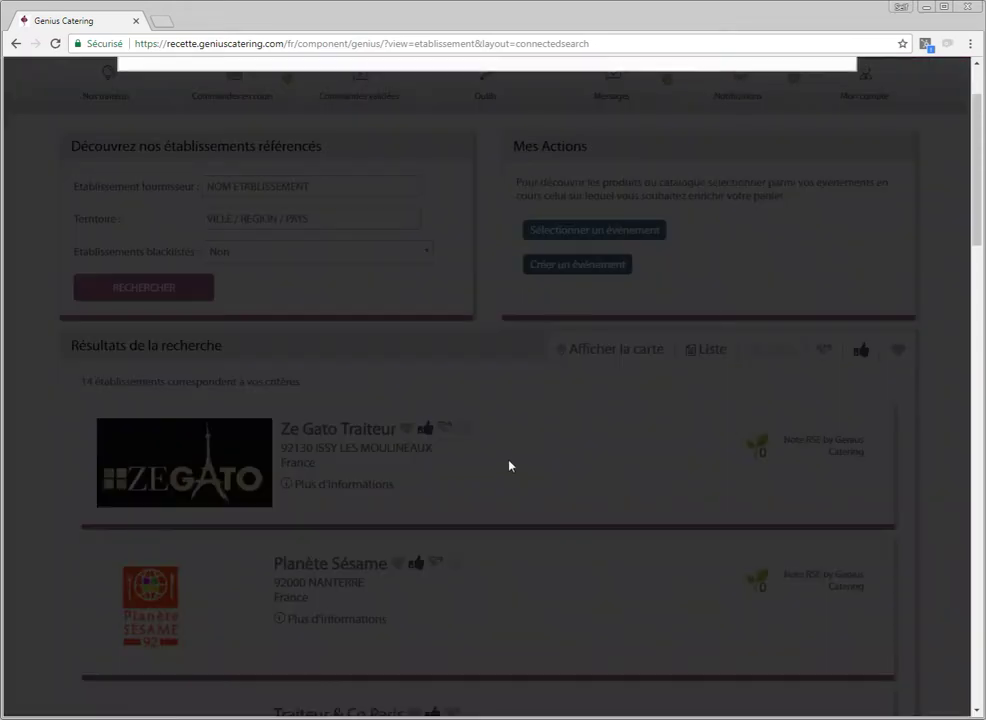
pyautogui.click(481, 222)
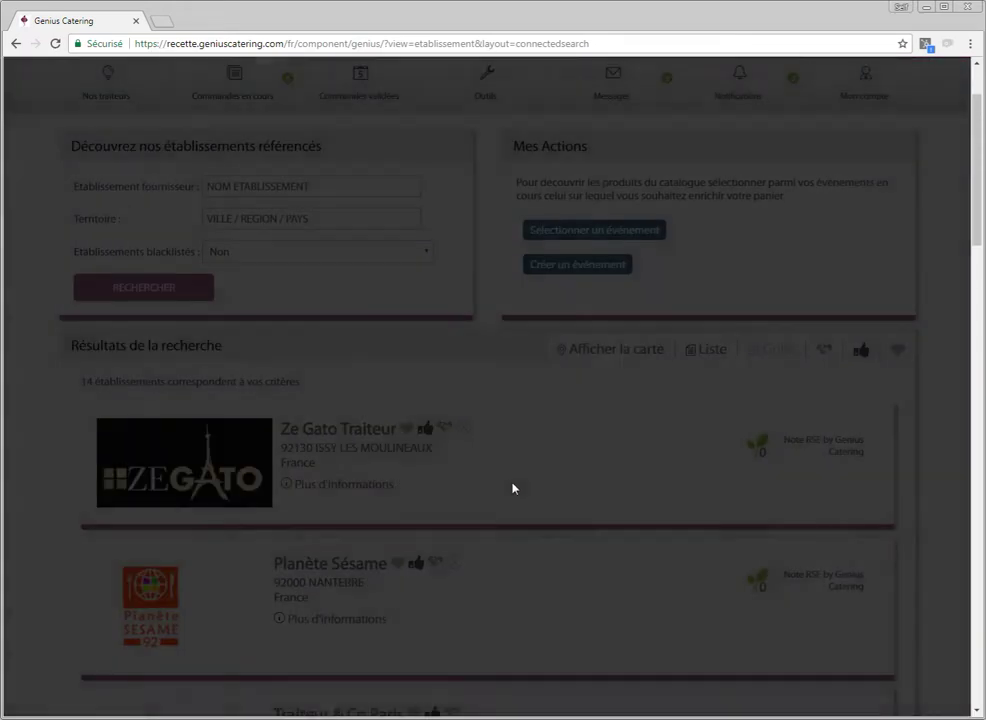
pyautogui.scroll(-10, 460, 473)
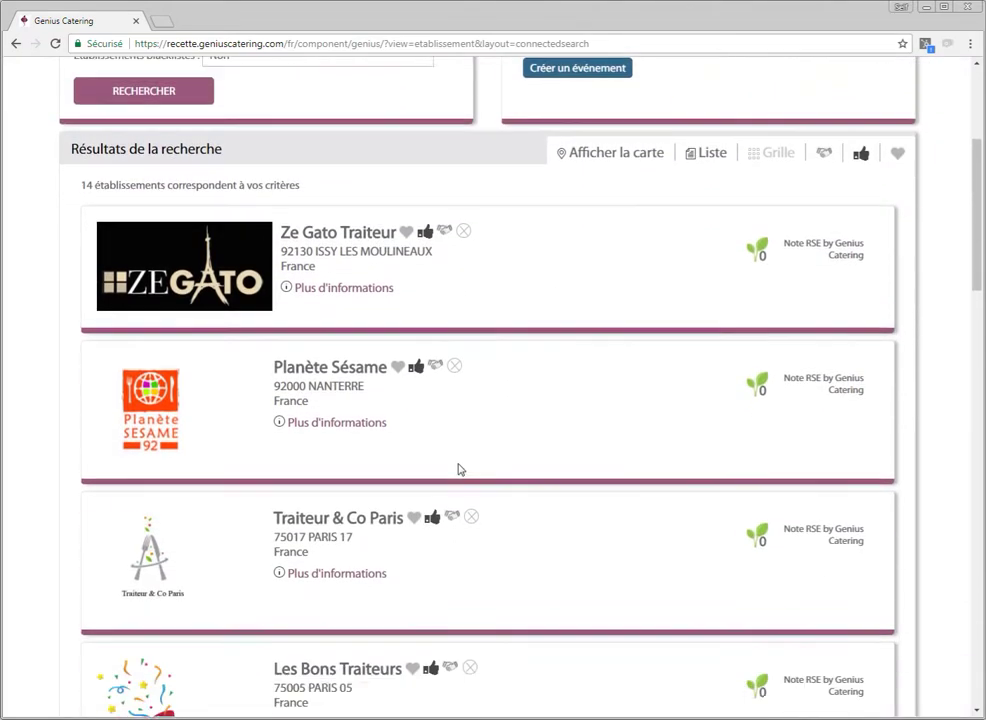
pyautogui.scroll(-8, 451, 471)
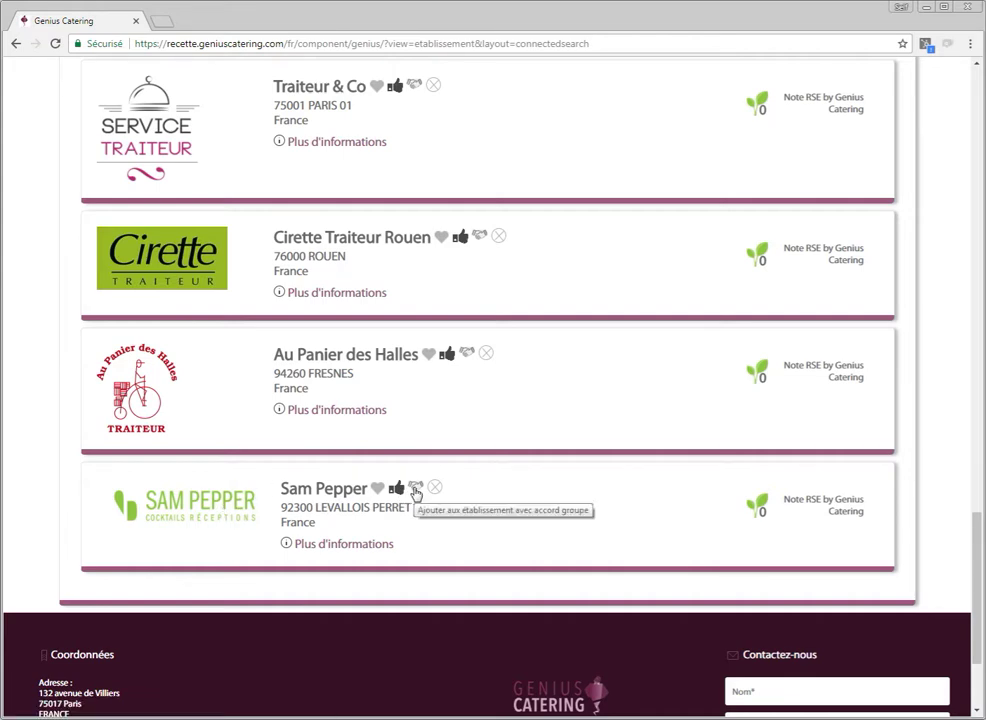
pyautogui.click(415, 490)
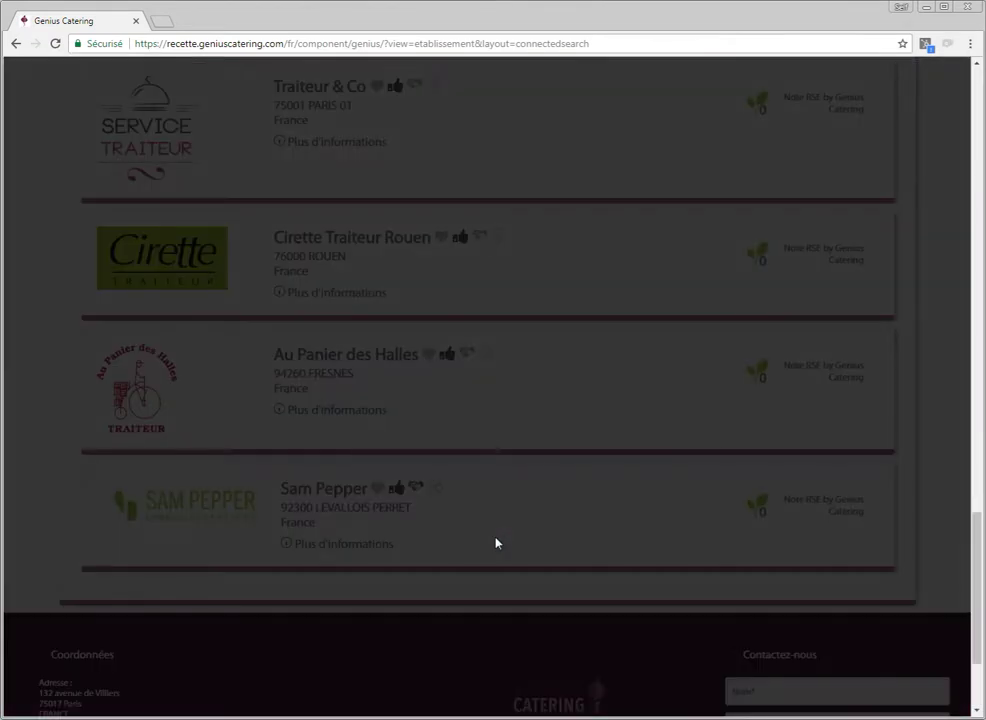
pyautogui.click(486, 218)
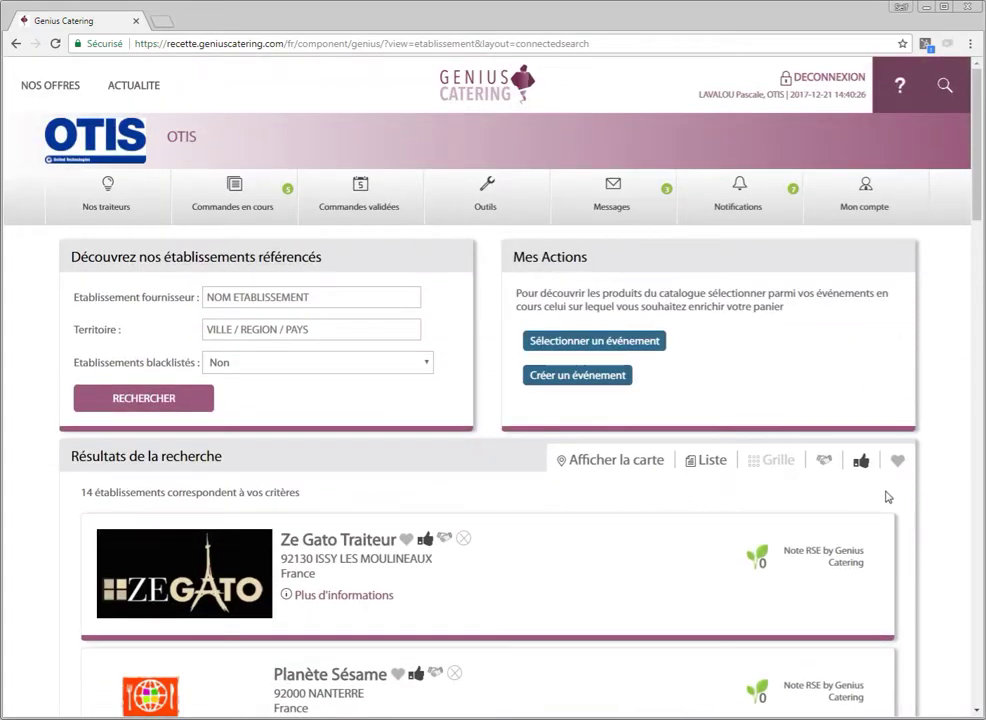
# Filter the results by thumbs-up establishments and by group agreement, and restore the full list
pyautogui.click(860, 464)
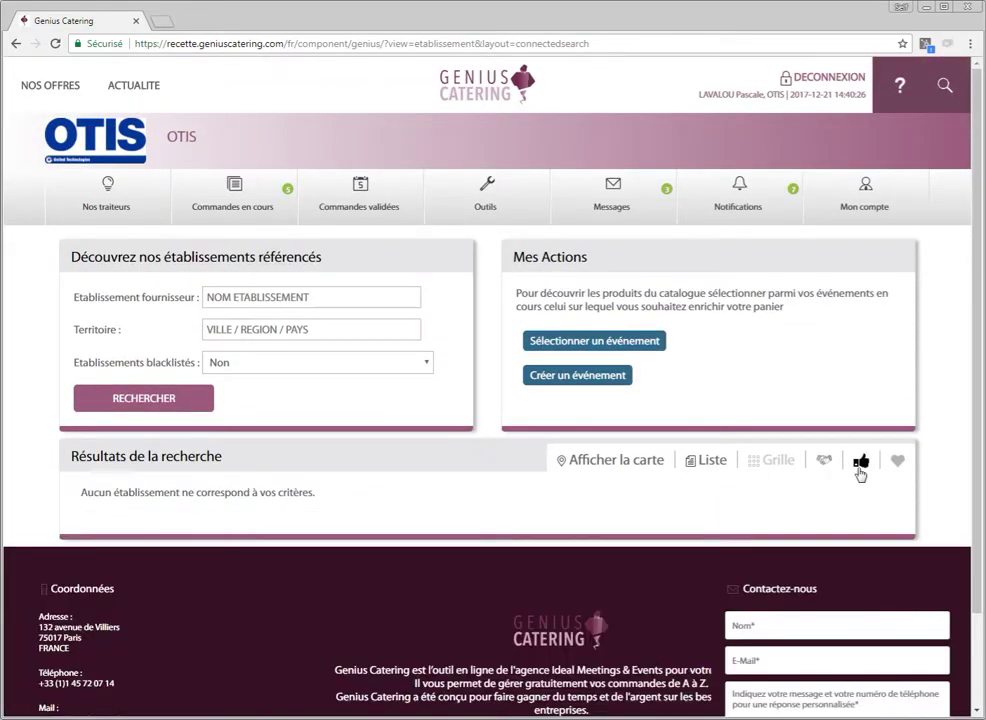
pyautogui.click(823, 461)
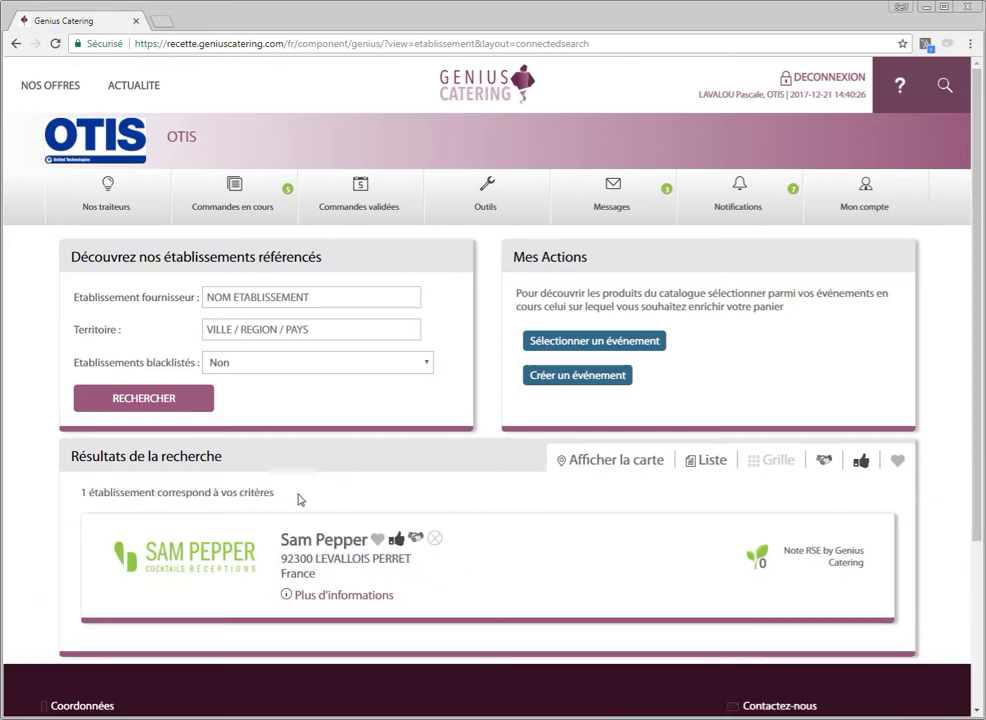
pyautogui.click(821, 462)
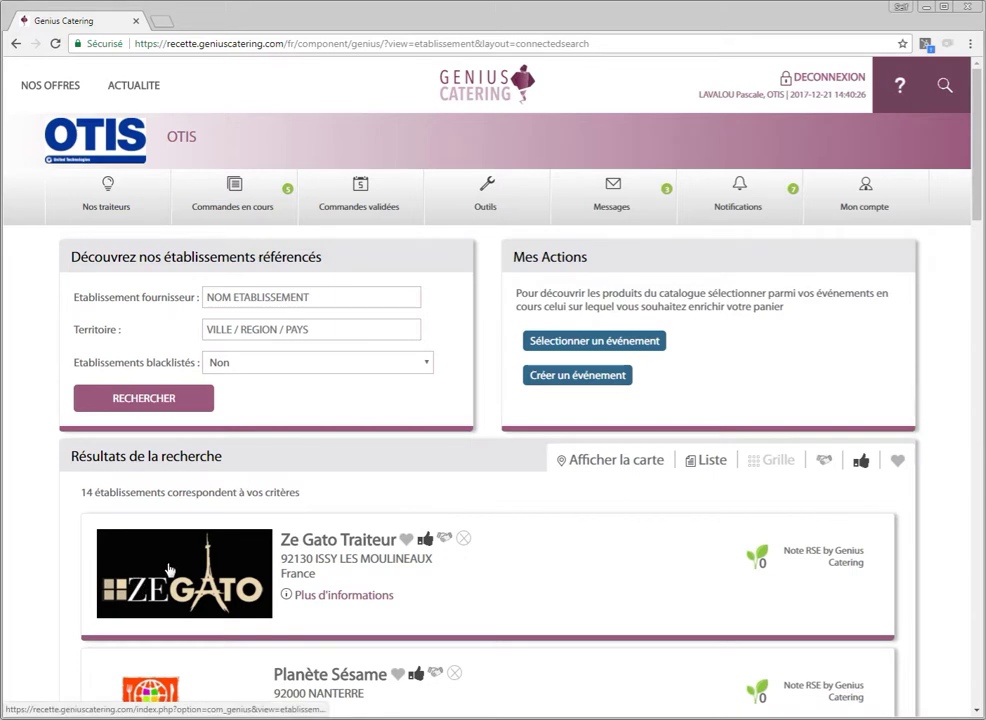
# View the establishment sheet of Les Bons Traiteurs and return to the search results
pyautogui.scroll(-4, 192, 615)
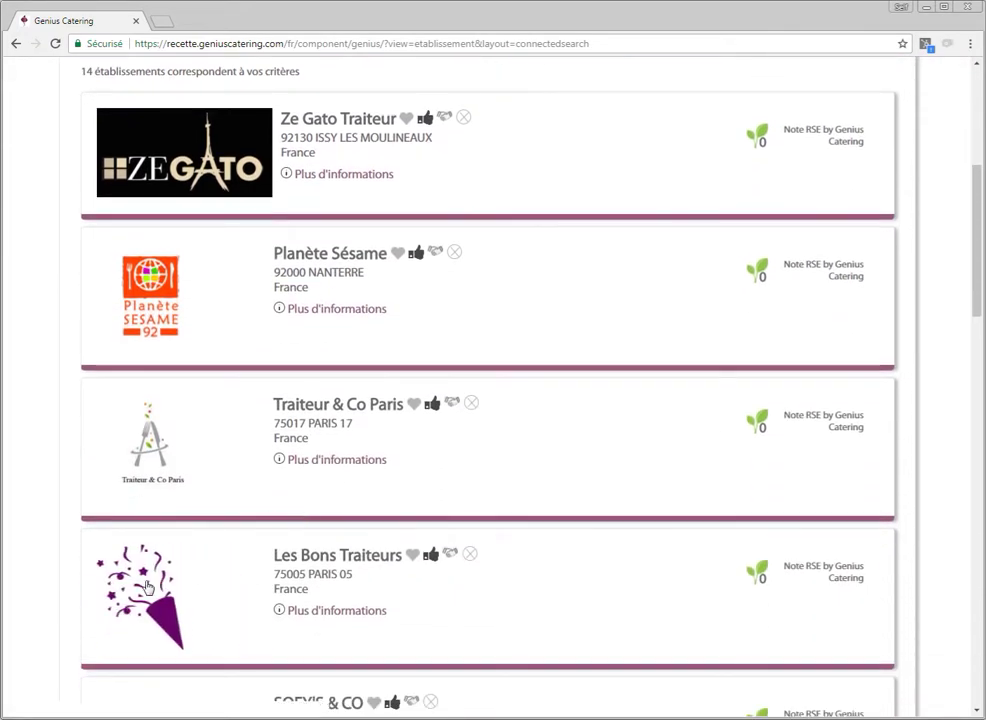
pyautogui.click(192, 615)
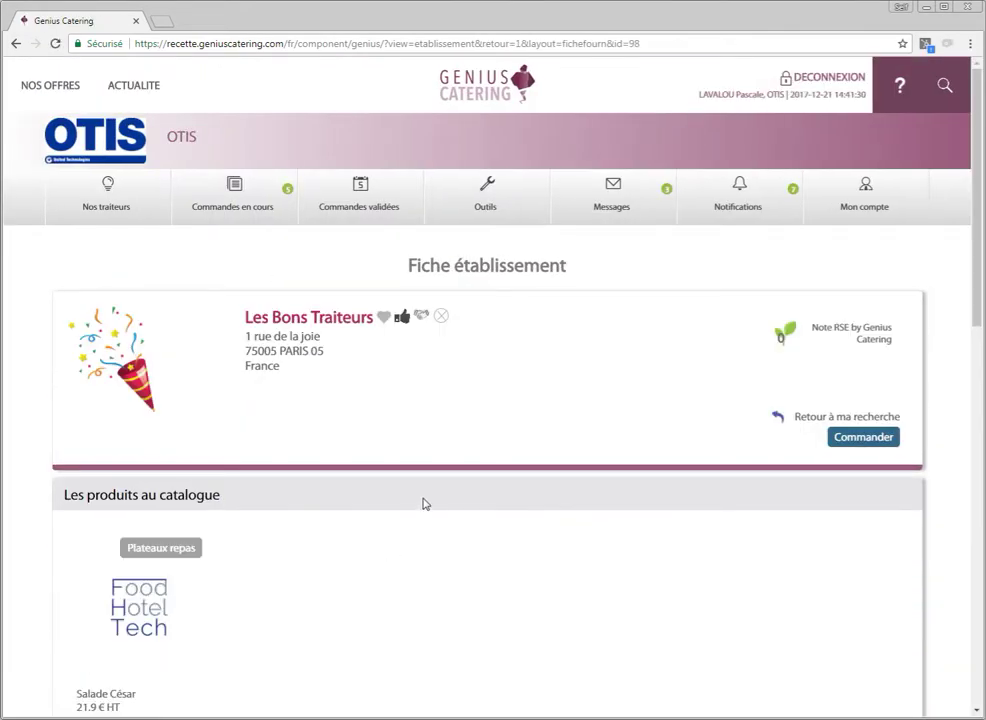
pyautogui.click(17, 44)
# Open Sam Pepper's establishment sheet and look through the last page of its catalogue products and its description
pyautogui.scroll(-5, 440, 455)
pyautogui.scroll(-5, 434, 476)
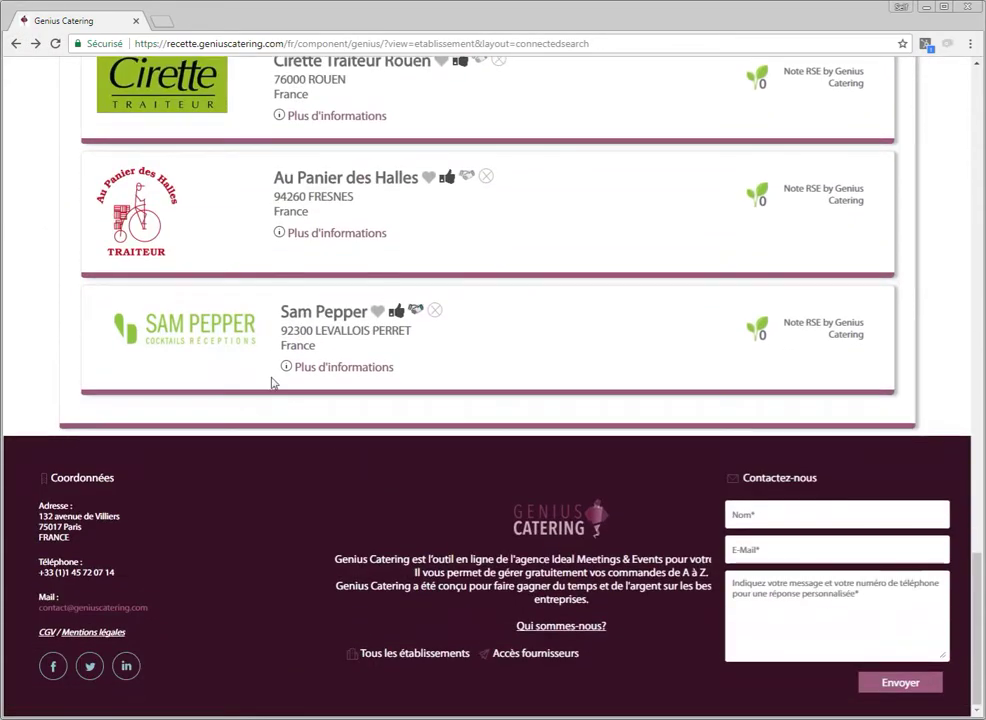
pyautogui.click(174, 322)
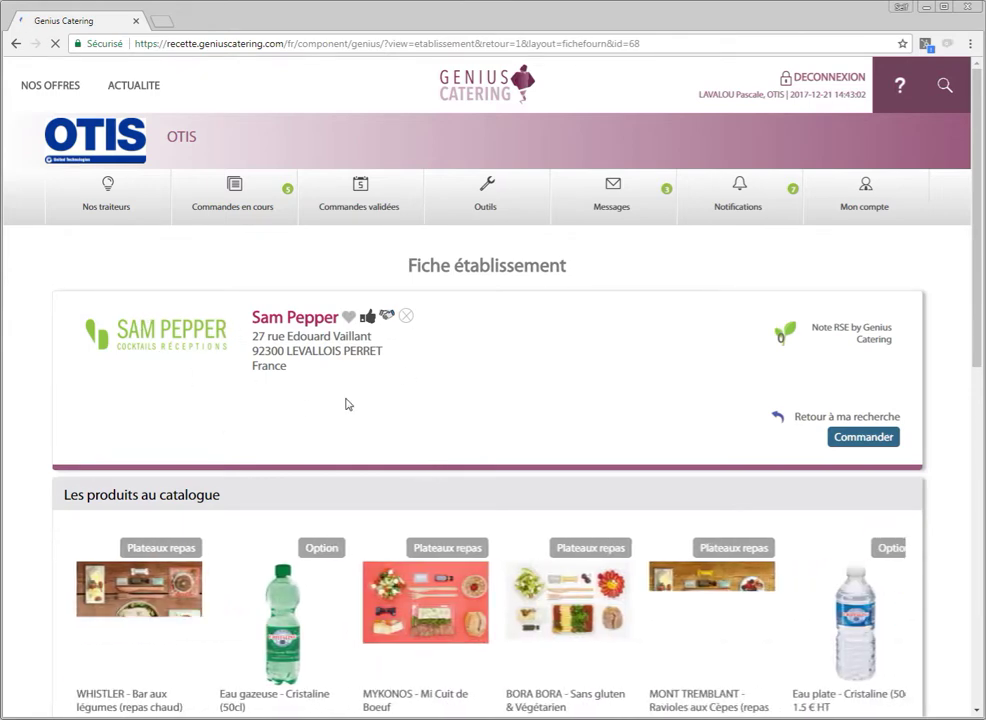
pyautogui.scroll(-2, 493, 418)
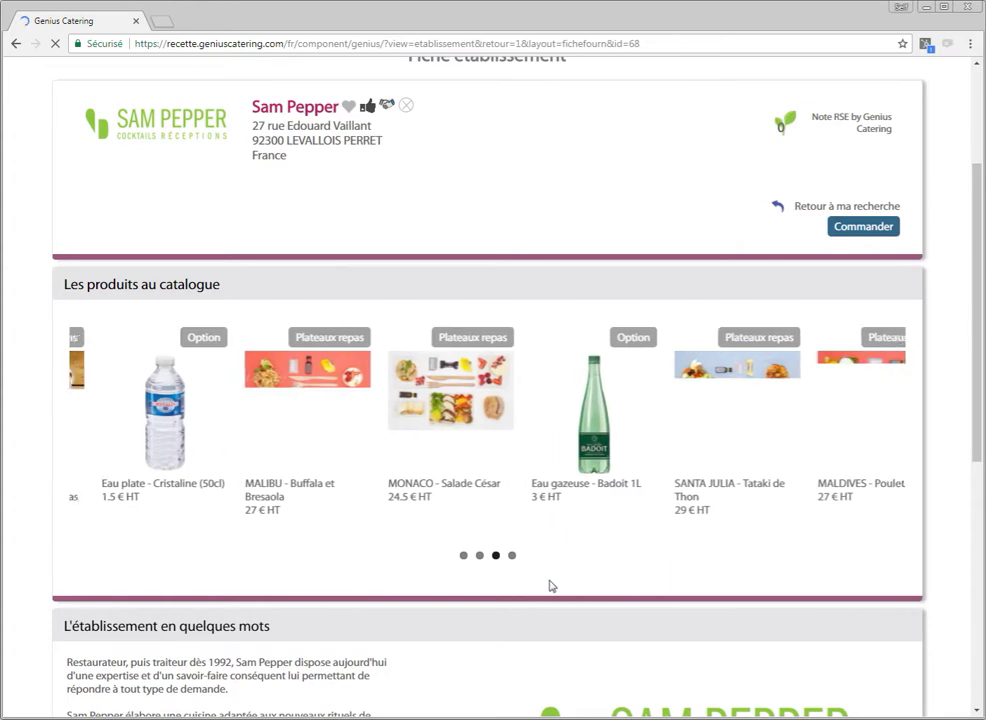
pyautogui.click(511, 557)
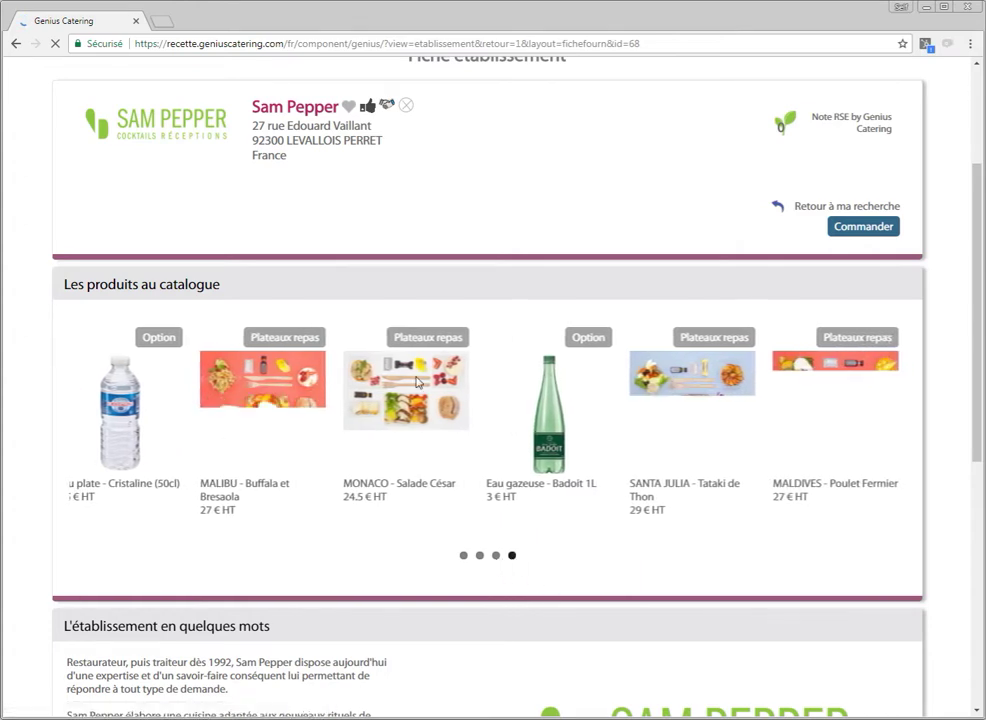
pyautogui.scroll(-3, 631, 515)
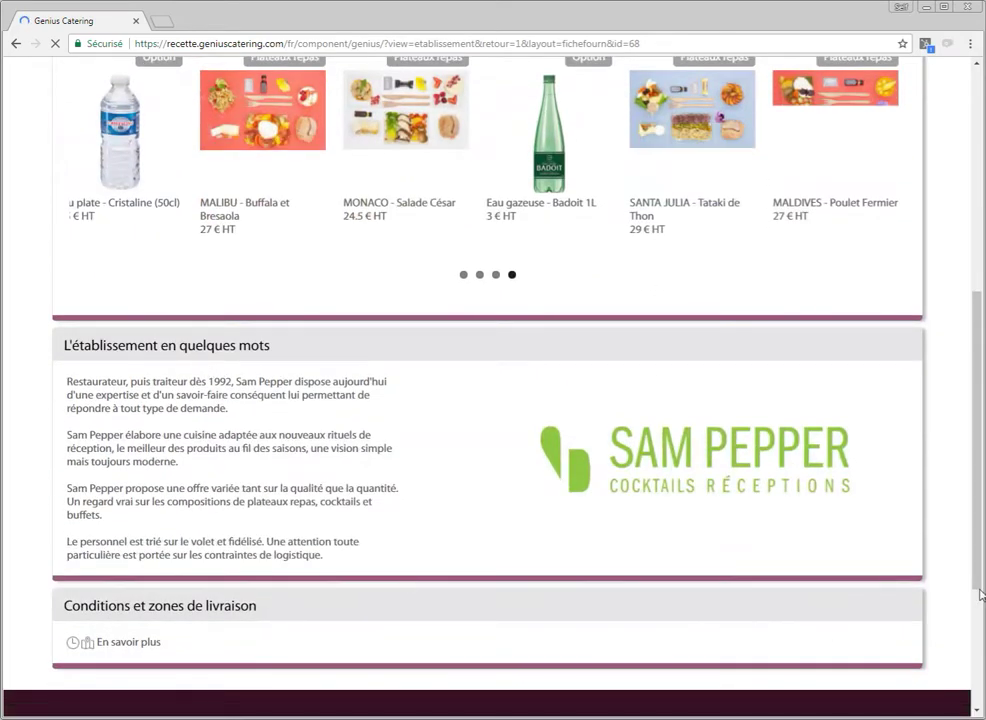
pyautogui.click(141, 645)
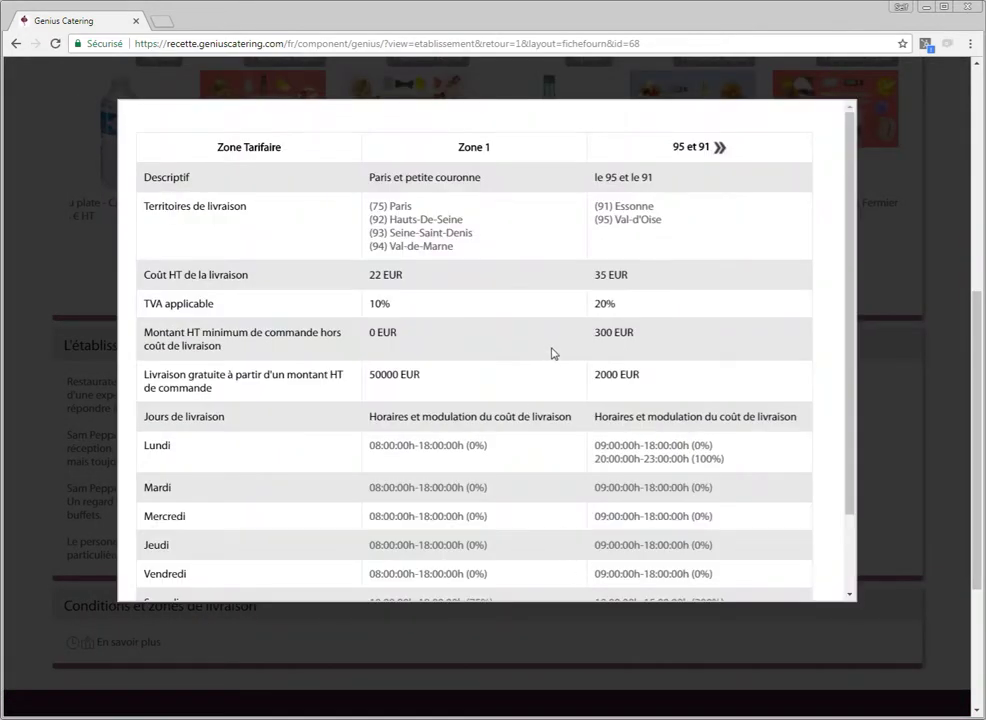
pyautogui.scroll(-2, 551, 353)
pyautogui.scroll(2, 547, 360)
pyautogui.click(719, 147)
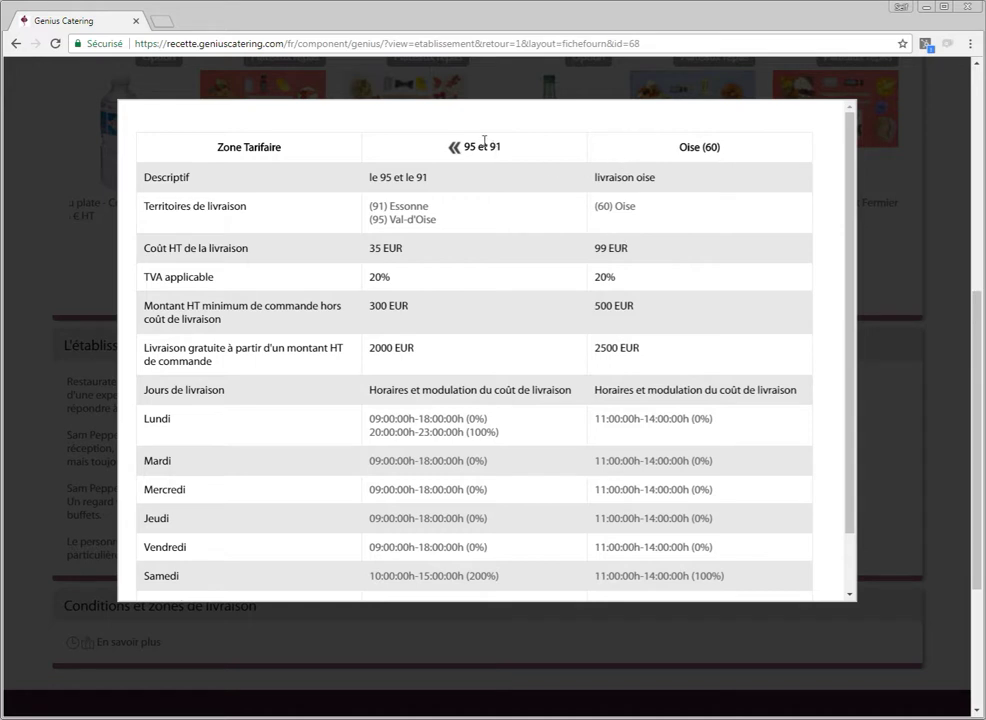
pyautogui.click(453, 150)
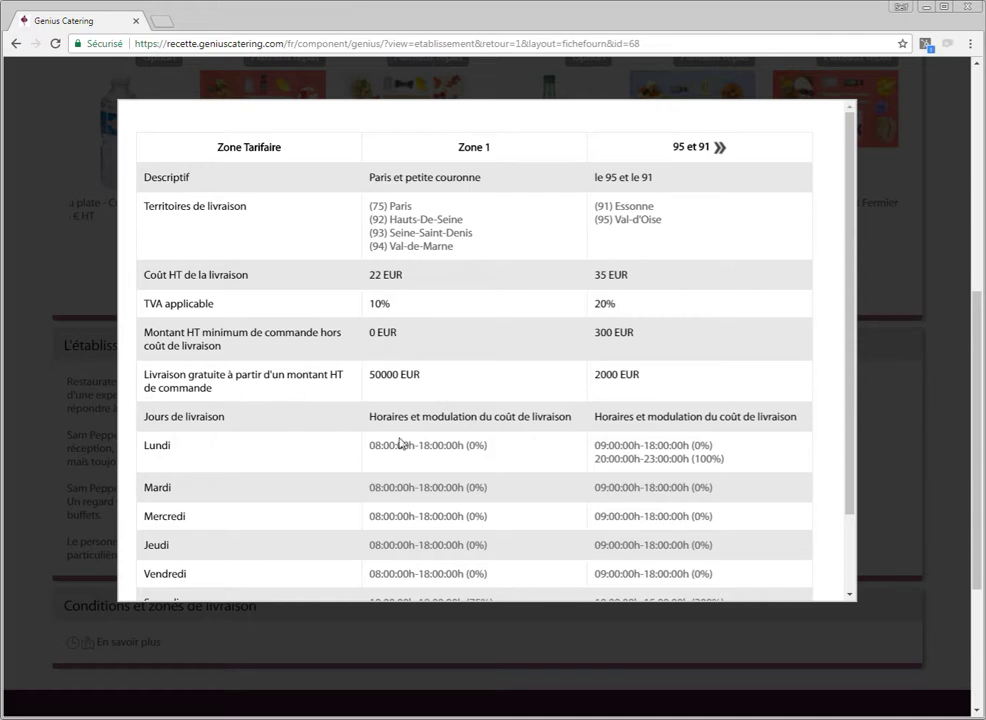
pyautogui.scroll(-1, 495, 435)
pyautogui.scroll(1, 497, 465)
pyautogui.click(929, 363)
# Review the detailed description and specificities of the product MONACO - Salade César, and close its sheet
pyautogui.scroll(4, 504, 447)
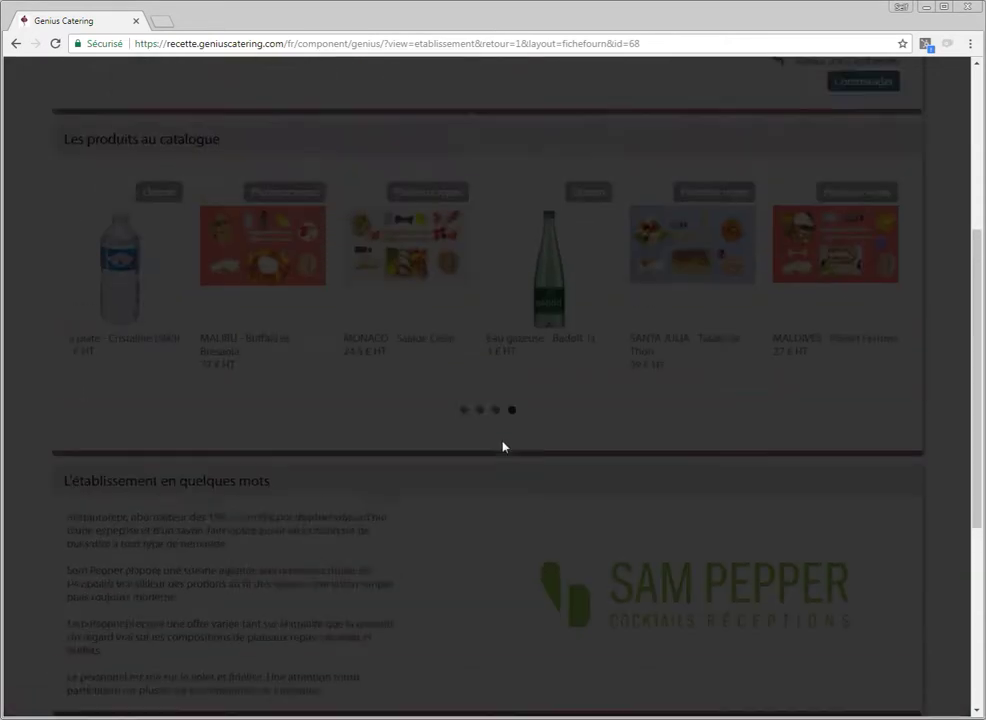
pyautogui.click(467, 481)
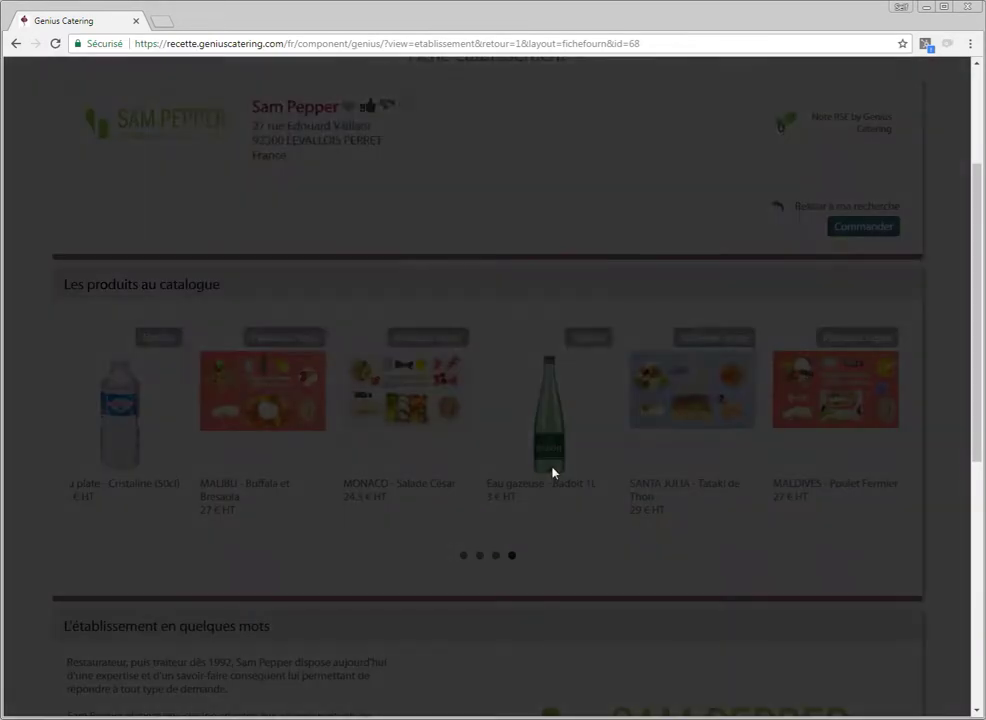
pyautogui.scroll(-1, 420, 375)
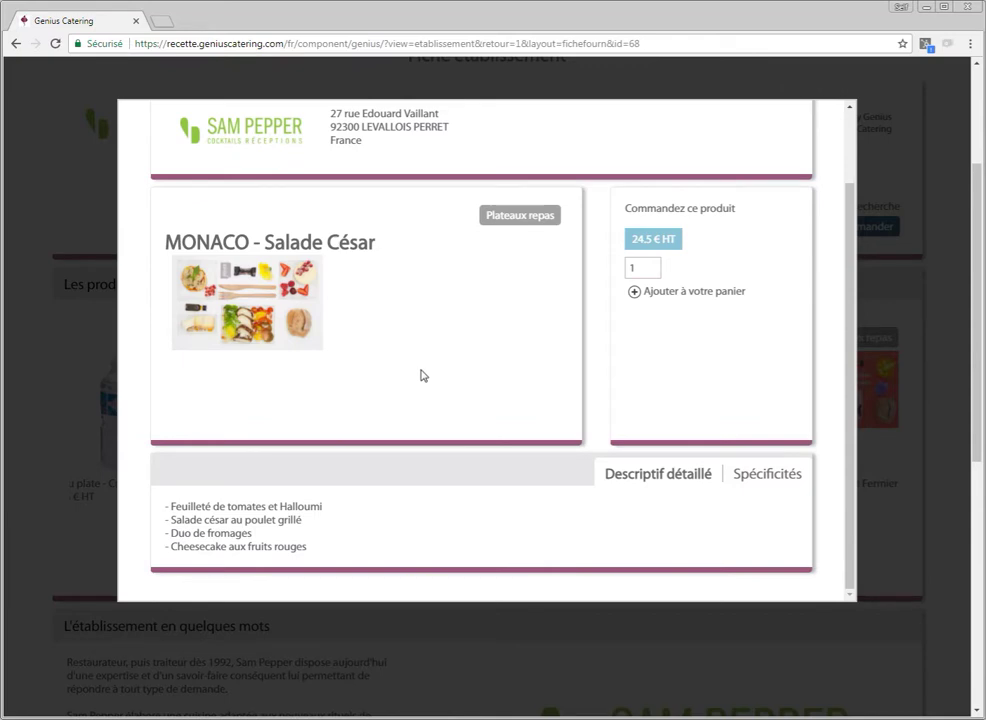
pyautogui.scroll(2, 423, 374)
pyautogui.scroll(-2, 238, 359)
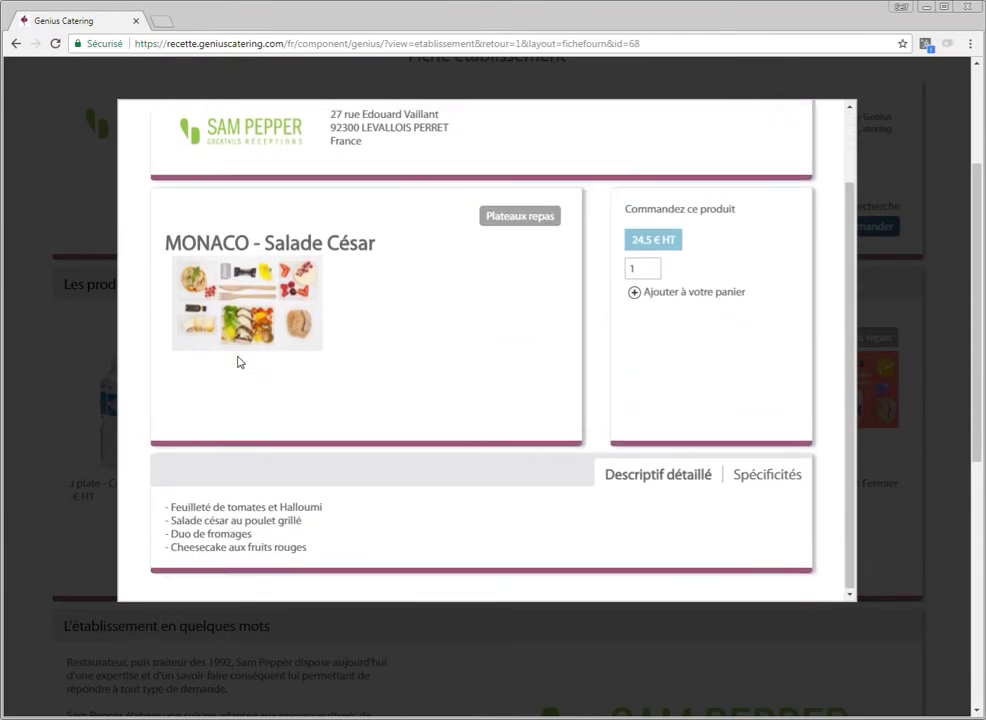
pyautogui.click(784, 479)
pyautogui.click(873, 510)
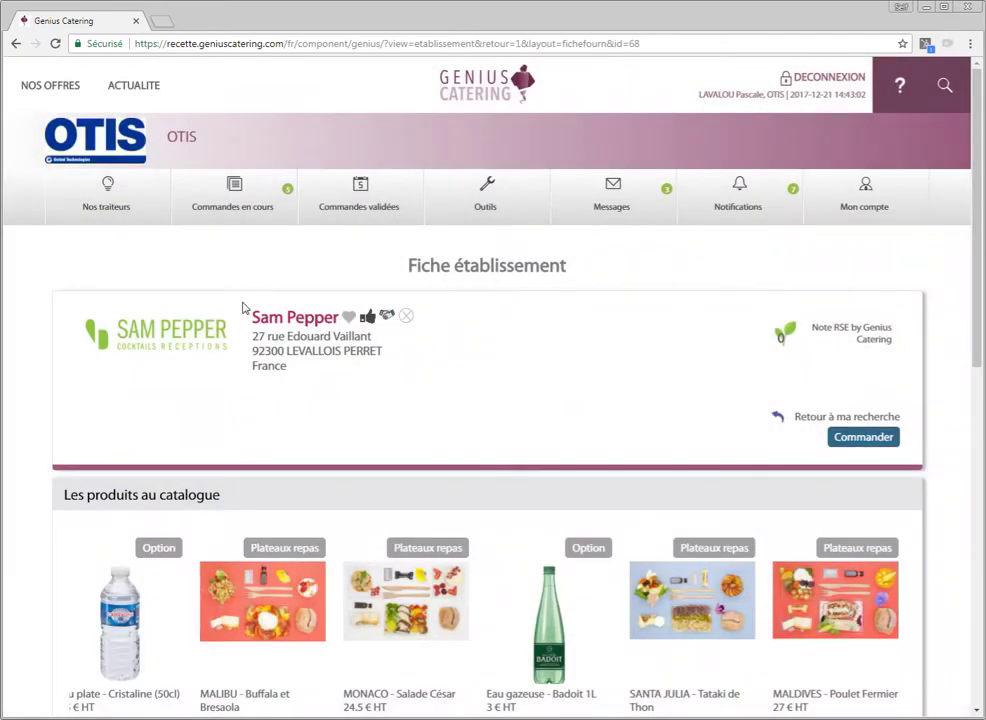
pyautogui.moveTo(101, 205)
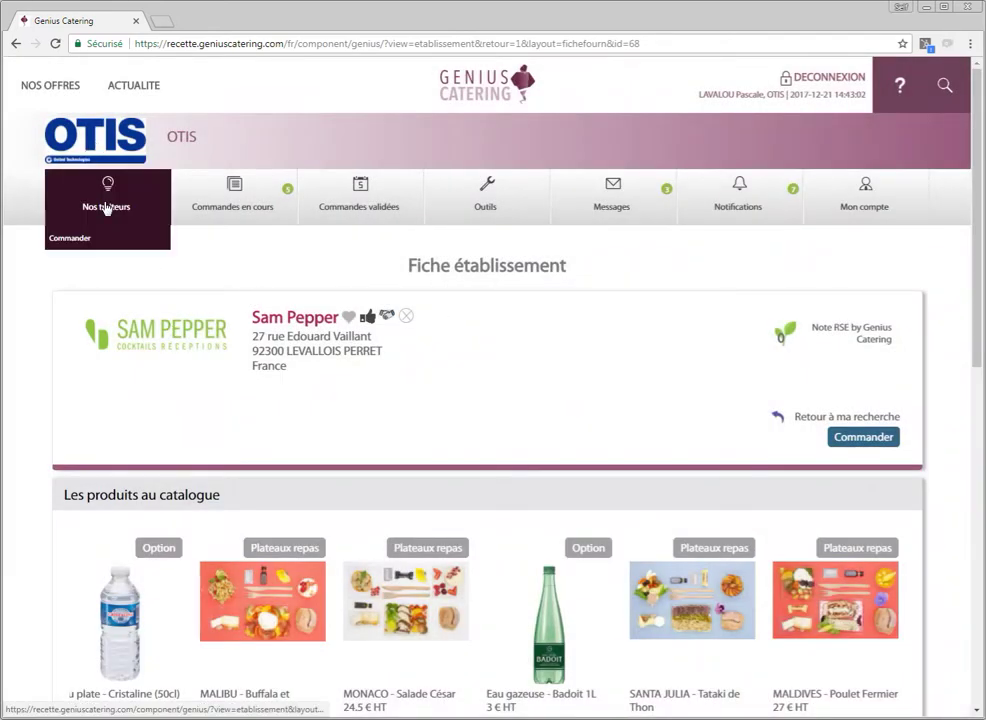
pyautogui.click(100, 250)
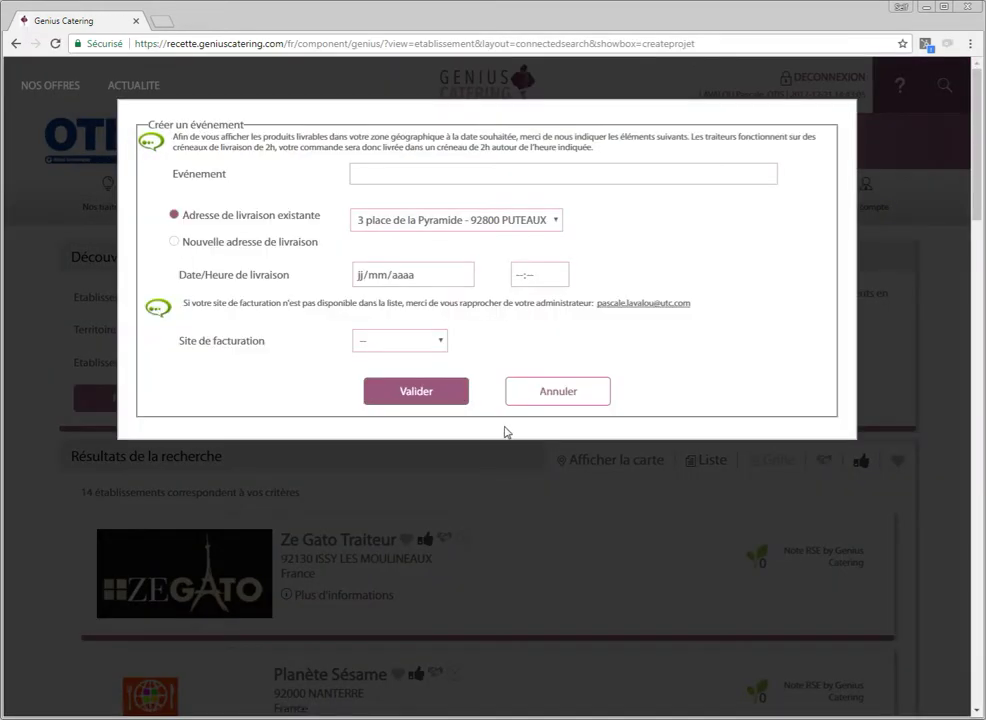
pyautogui.click(557, 393)
pyautogui.scroll(-10, 304, 434)
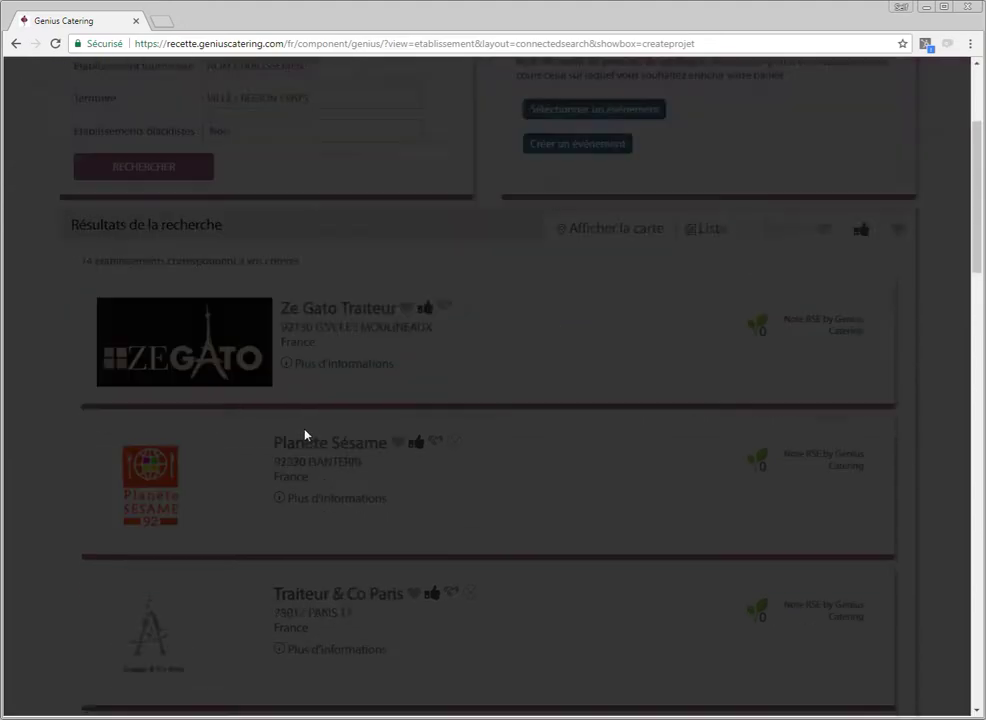
pyautogui.scroll(-5, 244, 471)
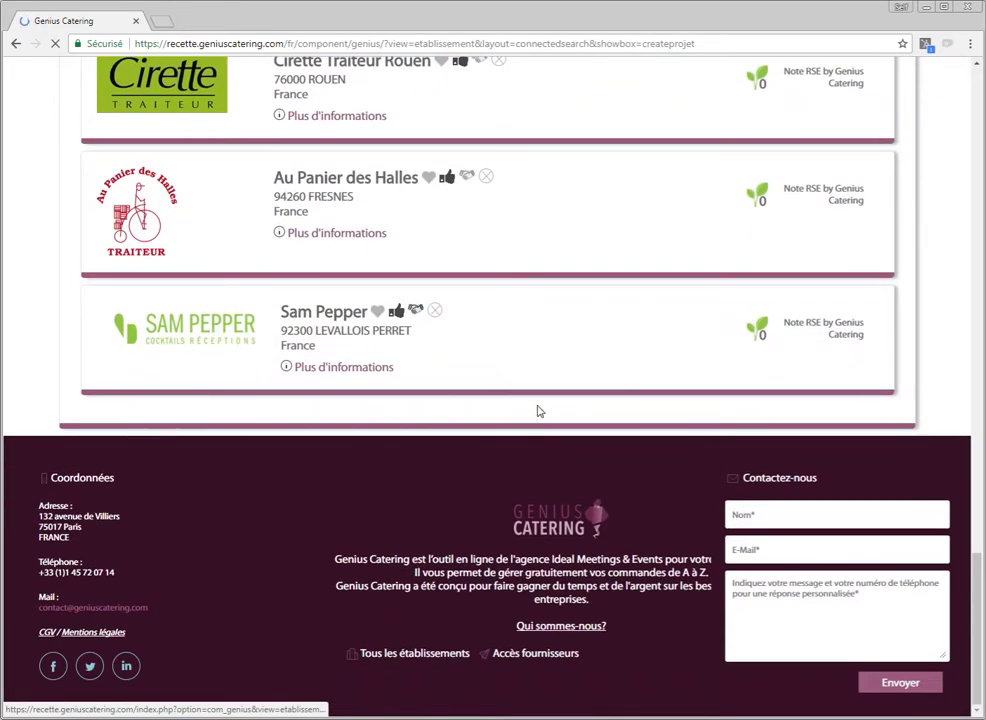
pyautogui.click(585, 412)
pyautogui.click(864, 438)
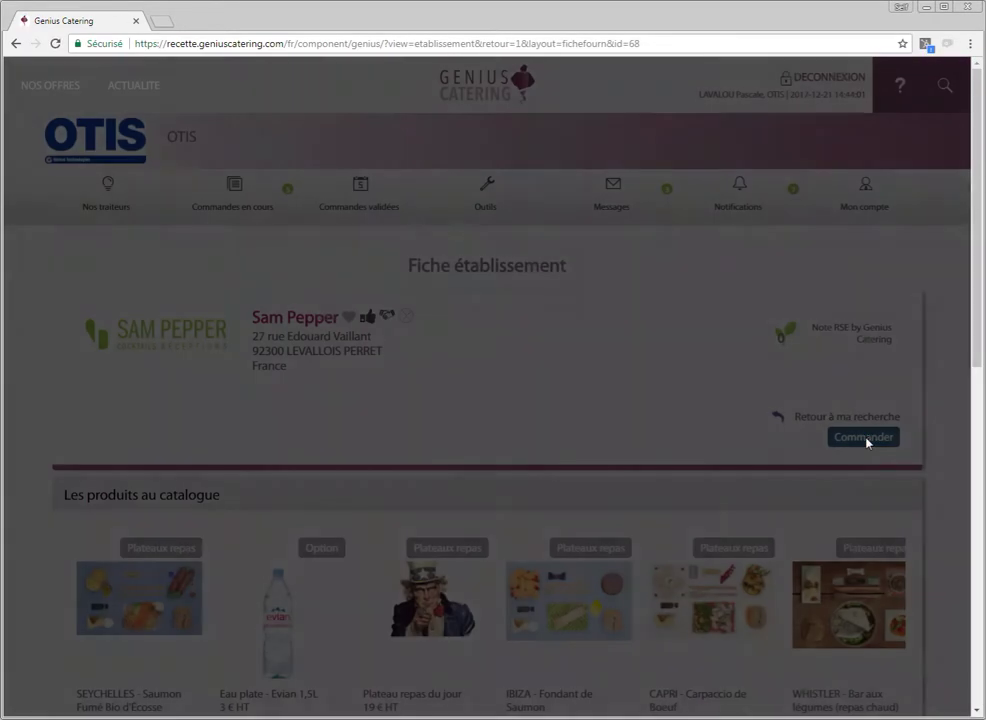
pyautogui.click(394, 174)
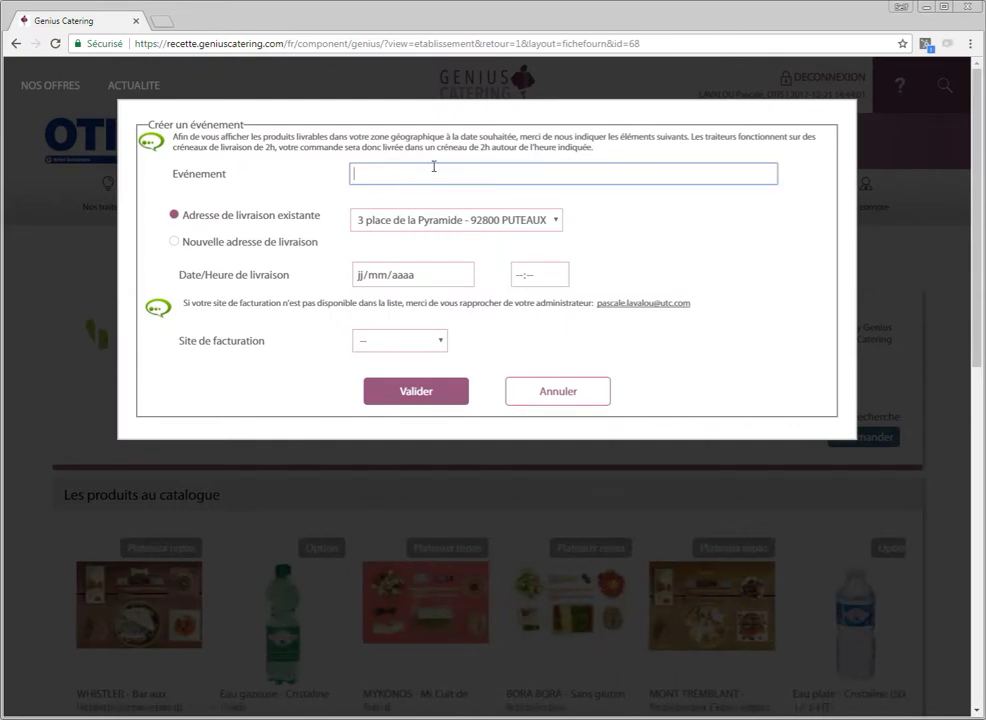
pyautogui.write('Evenement test')
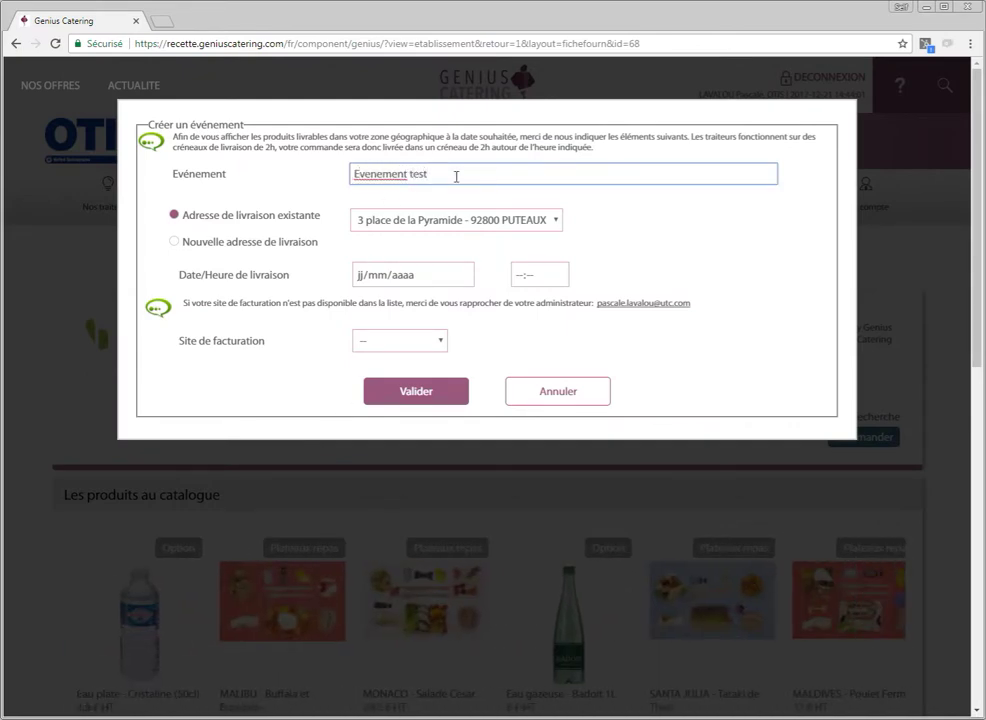
pyautogui.click(489, 222)
pyautogui.click(489, 222)
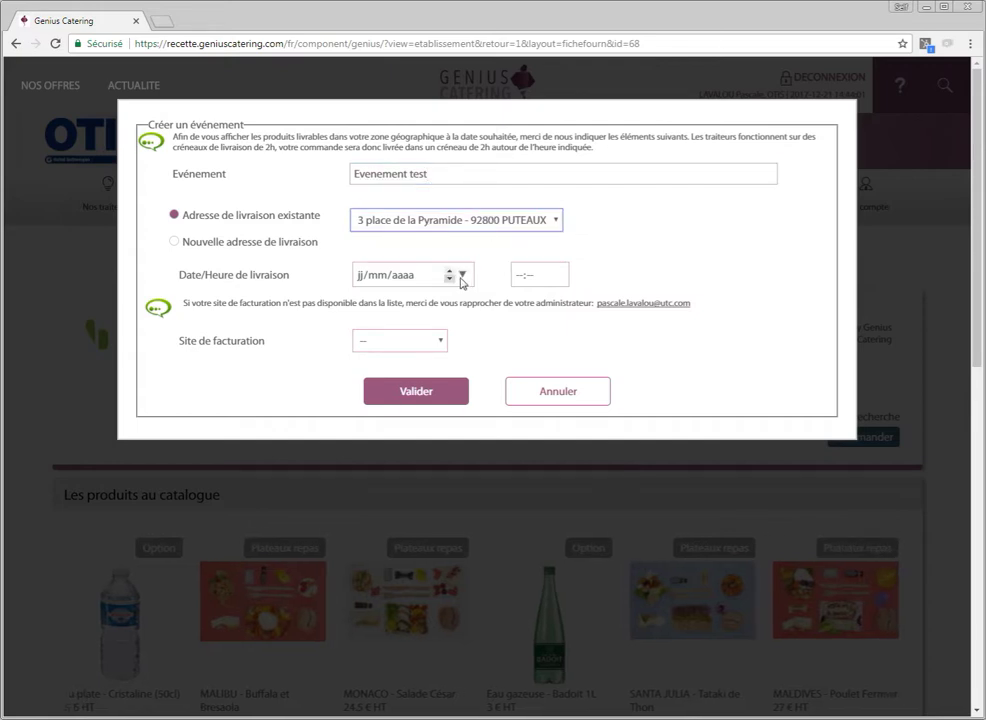
# Set the event's delivery date to 27/12/2017 and the delivery time to 12:00
pyautogui.click(466, 275)
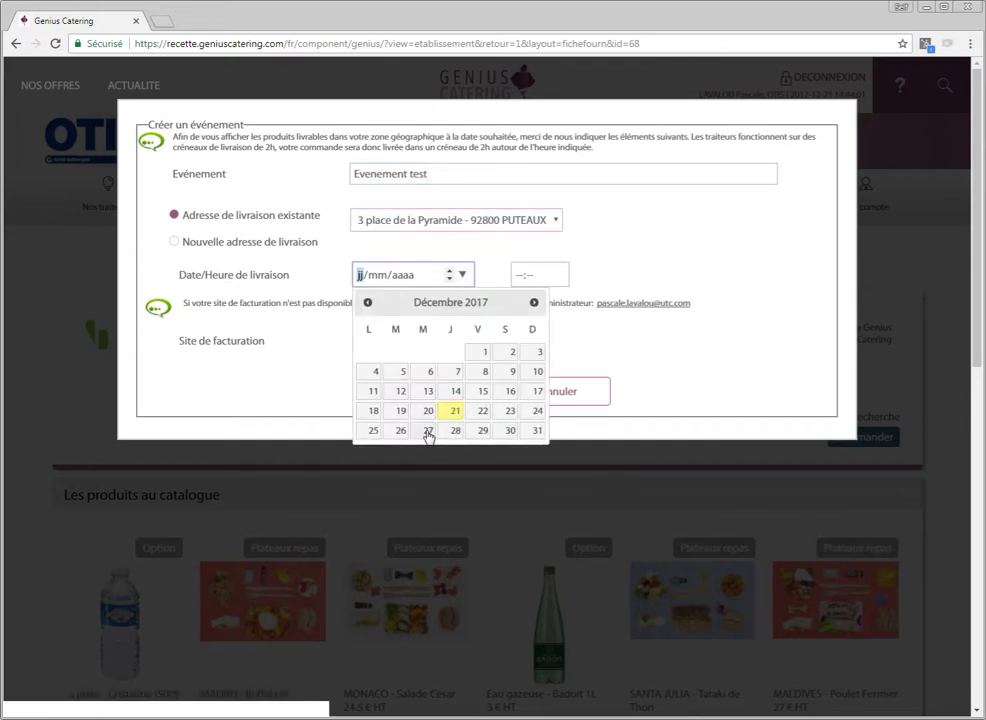
pyautogui.click(428, 433)
pyautogui.click(521, 279)
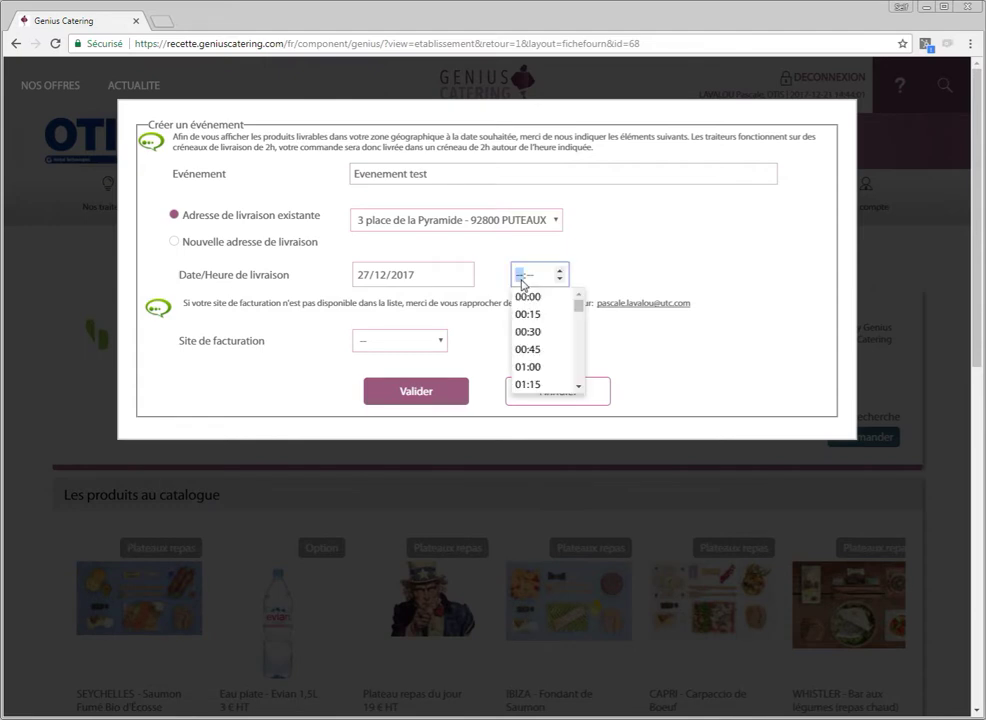
pyautogui.write('1200')
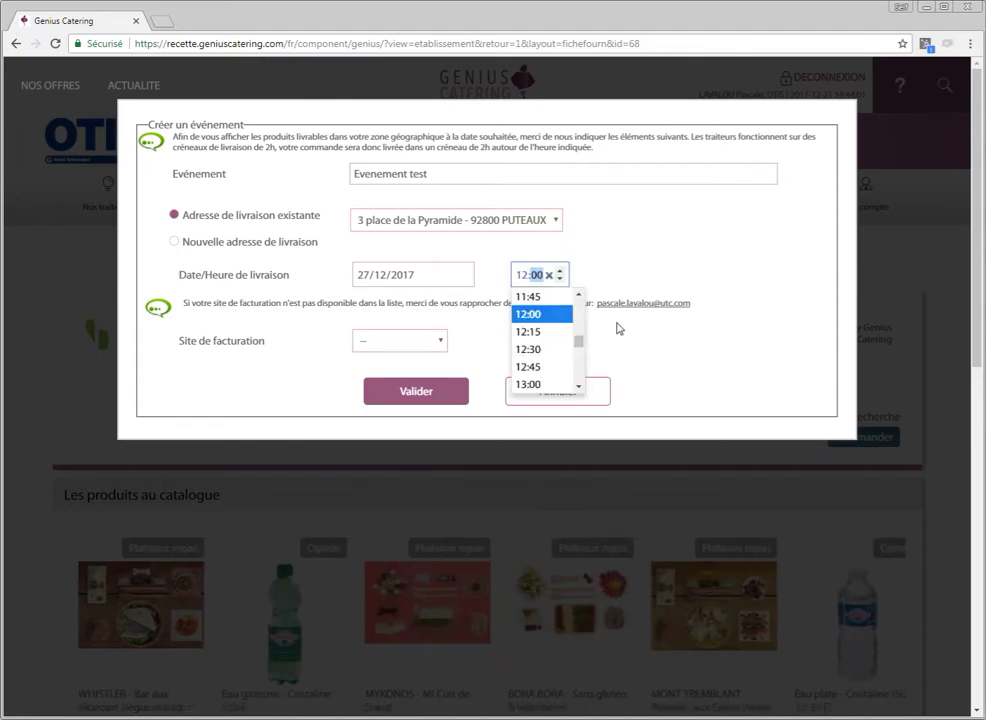
# Choose Site La Défense as the billing site and validate the event
pyautogui.click(380, 342)
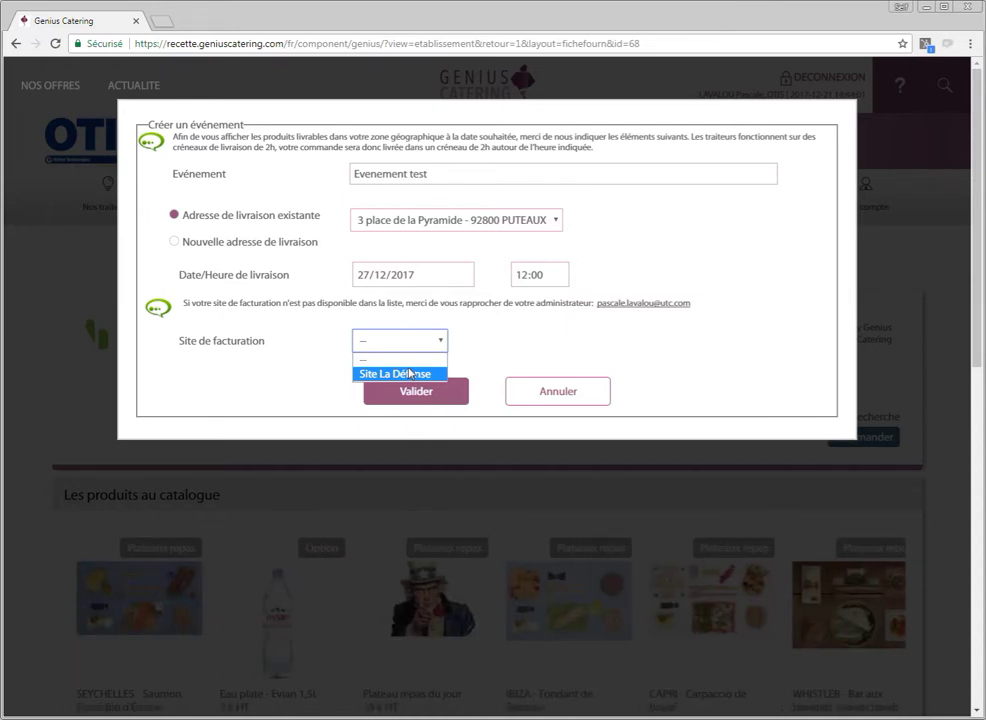
pyautogui.click(410, 373)
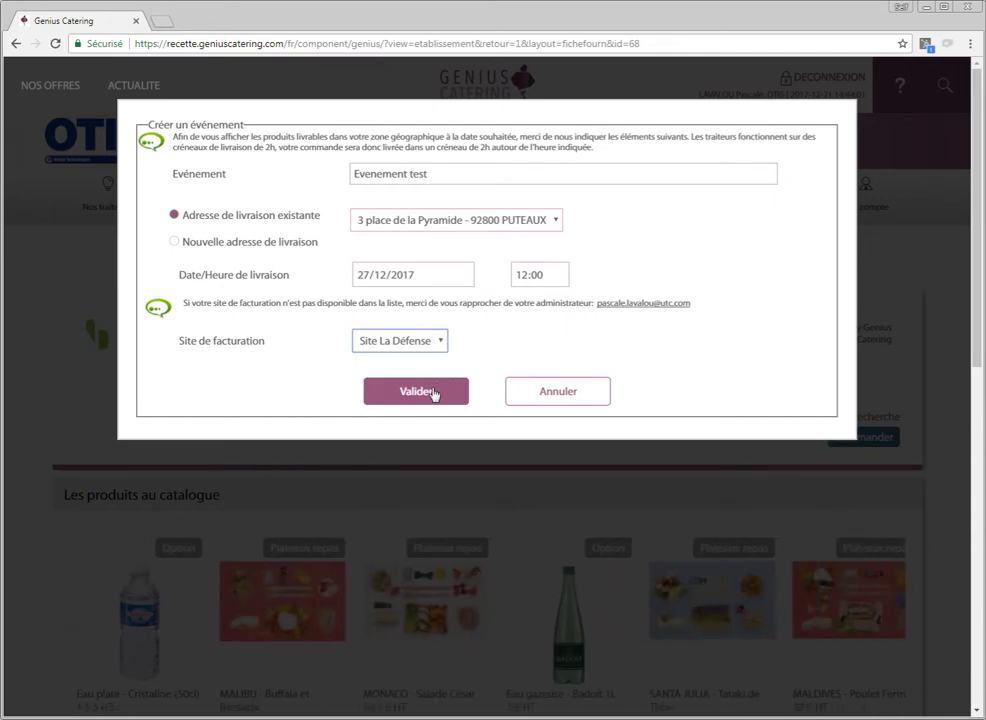
pyautogui.click(433, 392)
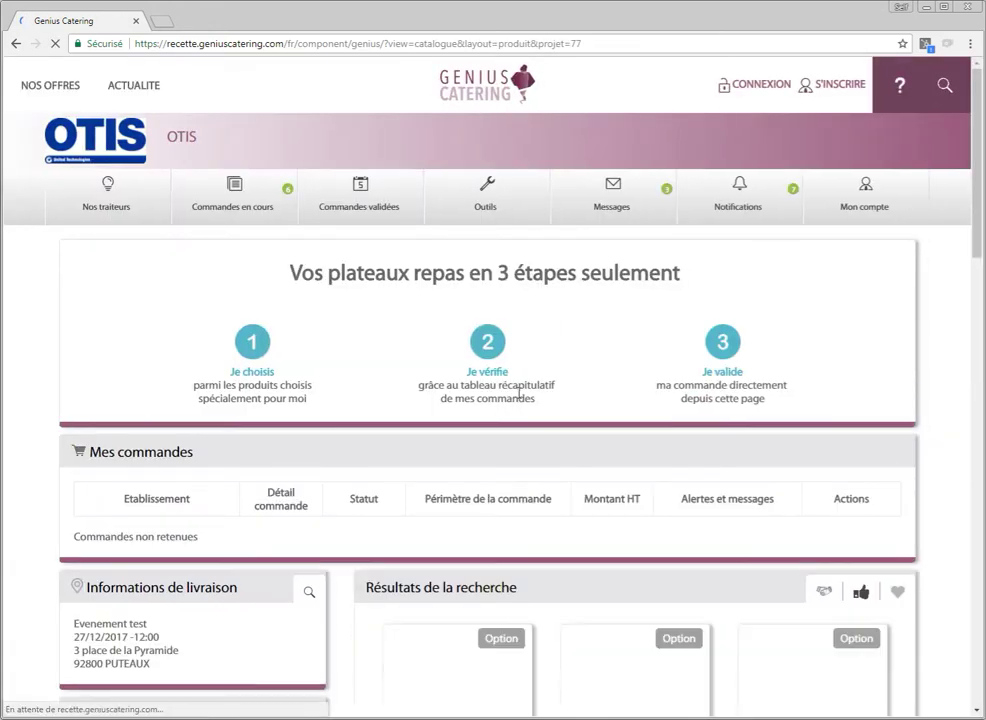
# Look over the event's ordering page: the three order stages, orders table, delivery information, search filters and product results
pyautogui.scroll(-2, 603, 350)
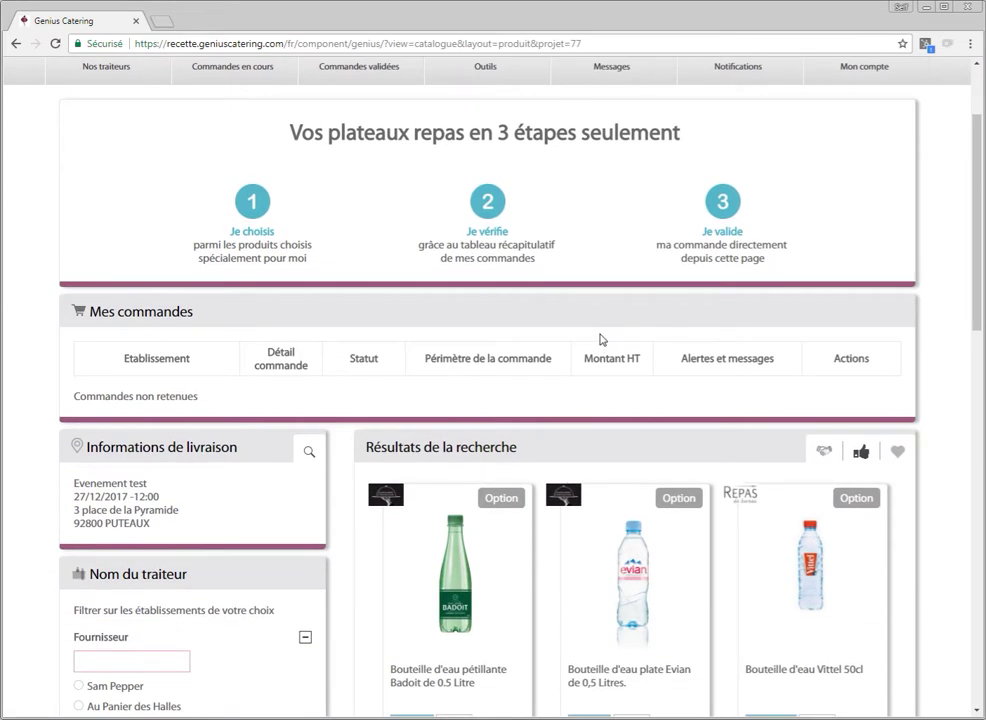
pyautogui.scroll(2, 605, 345)
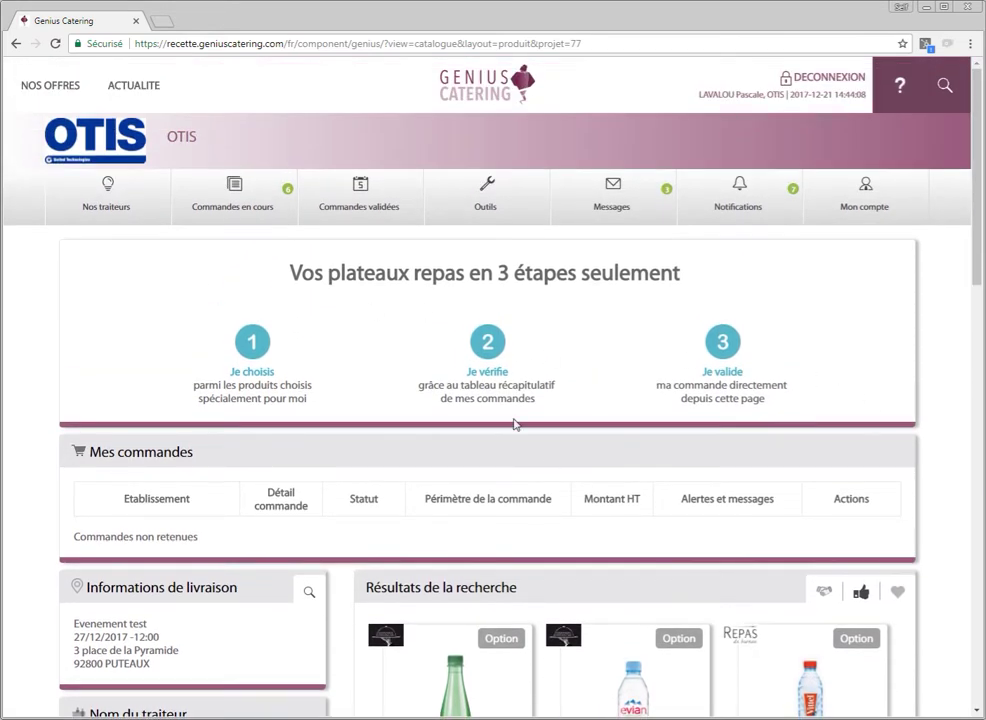
pyautogui.scroll(-5, 607, 432)
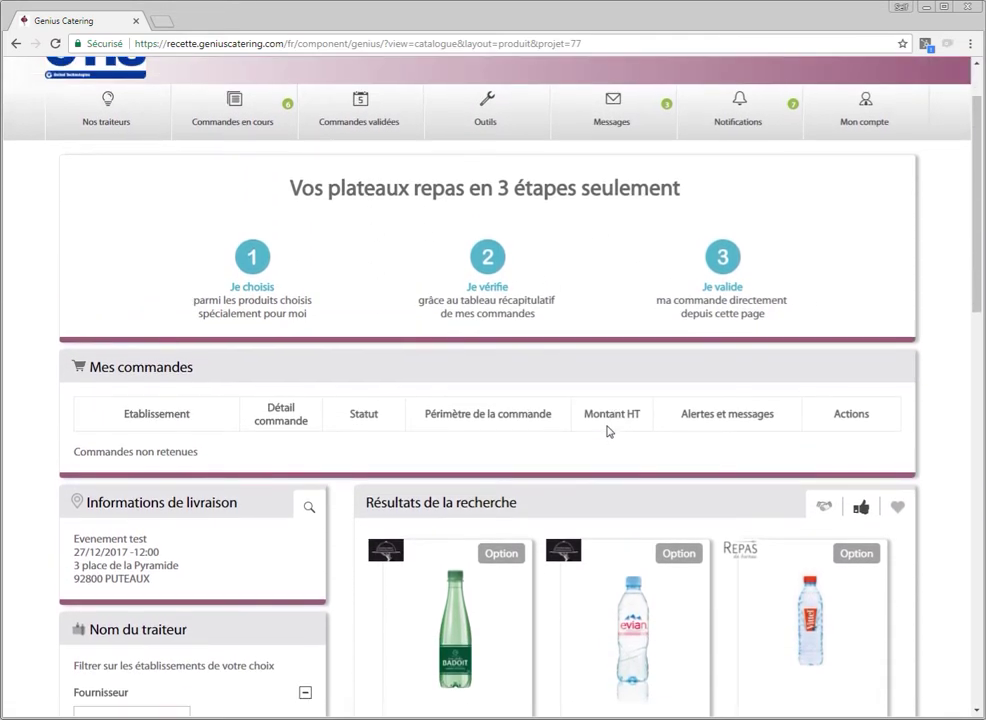
pyautogui.scroll(-8, 611, 421)
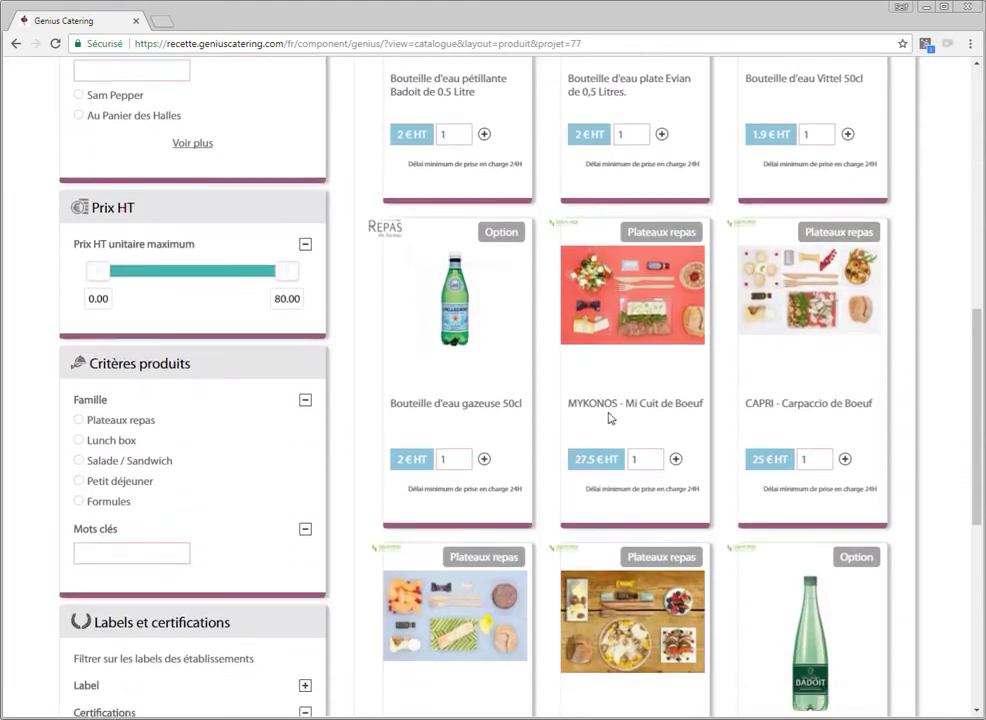
pyautogui.scroll(5, 616, 410)
pyautogui.scroll(8, 613, 408)
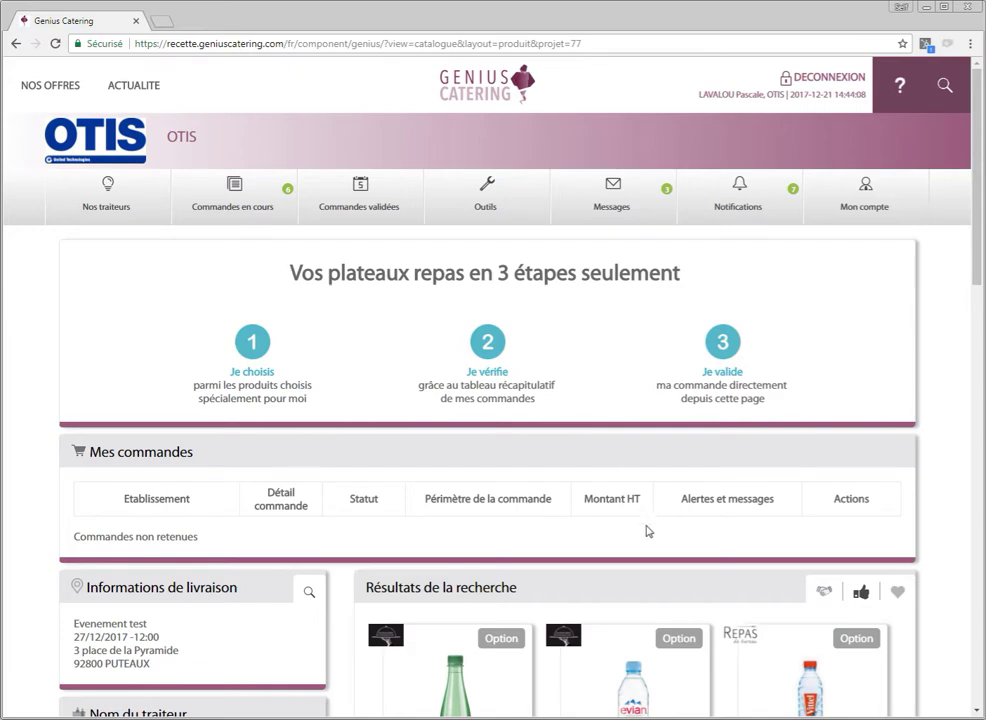
pyautogui.scroll(-15, 623, 460)
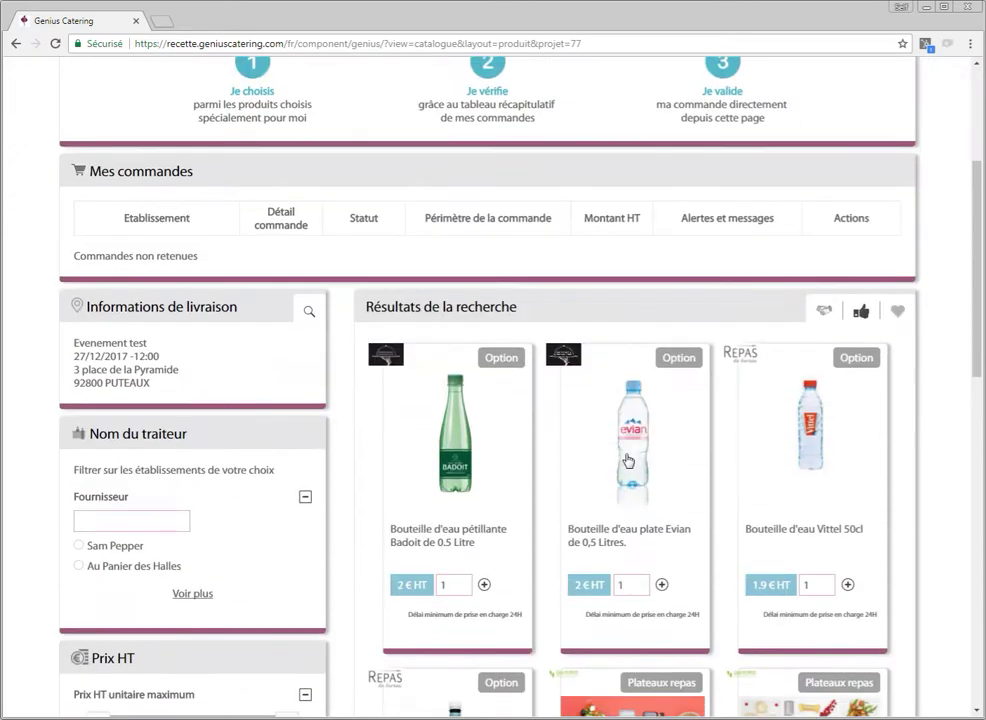
pyautogui.scroll(15, 622, 463)
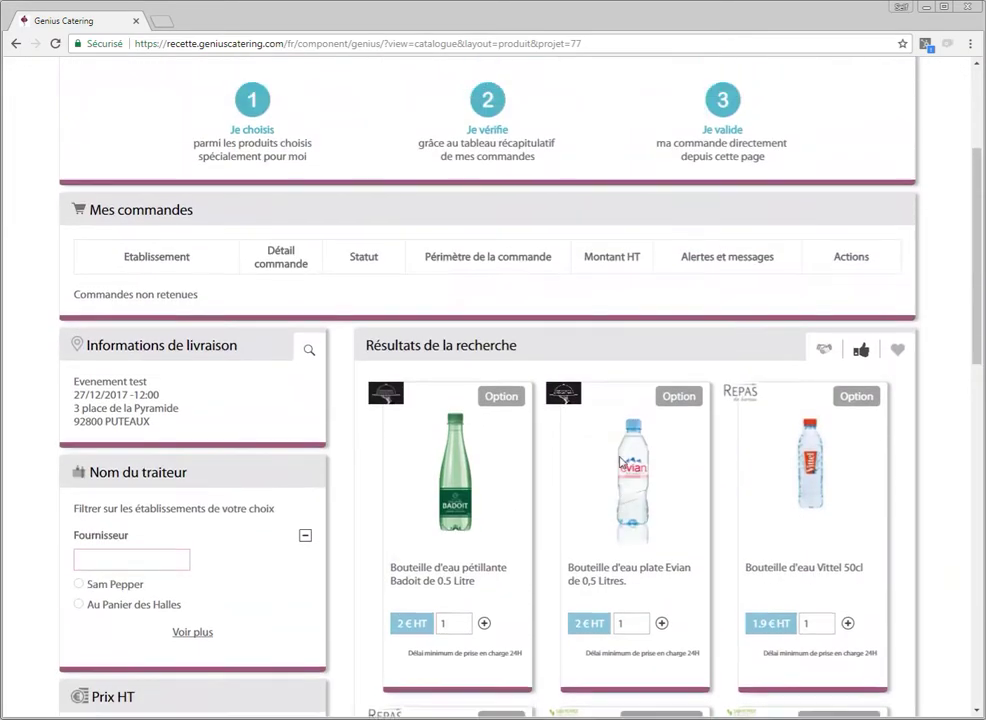